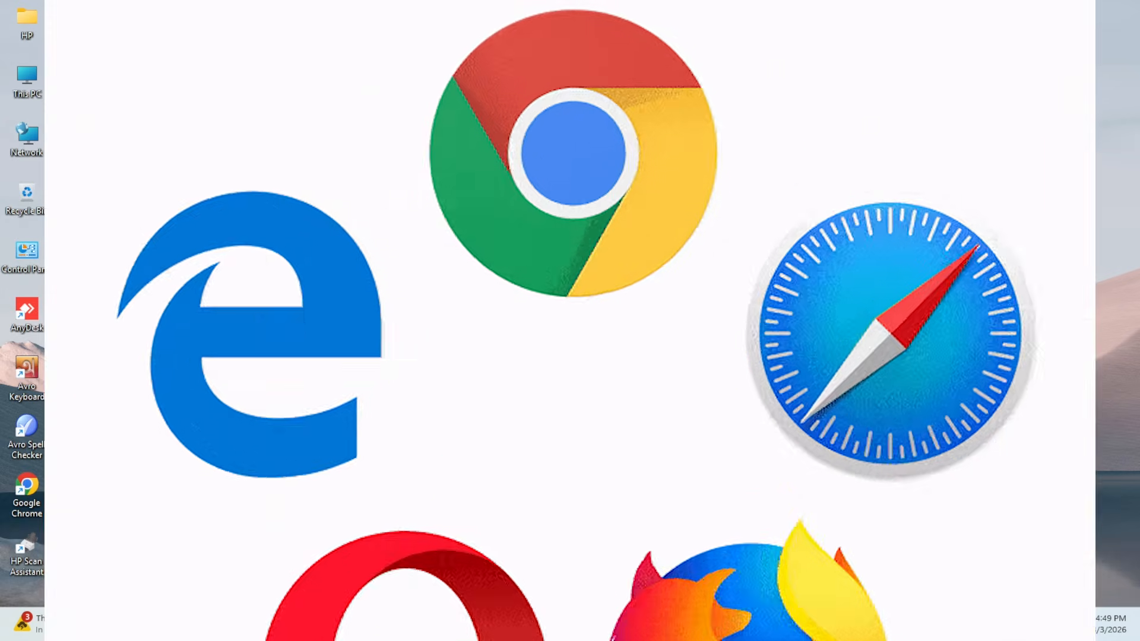
In Chrome, search Google for CENSUS.
left_click(713, 624)
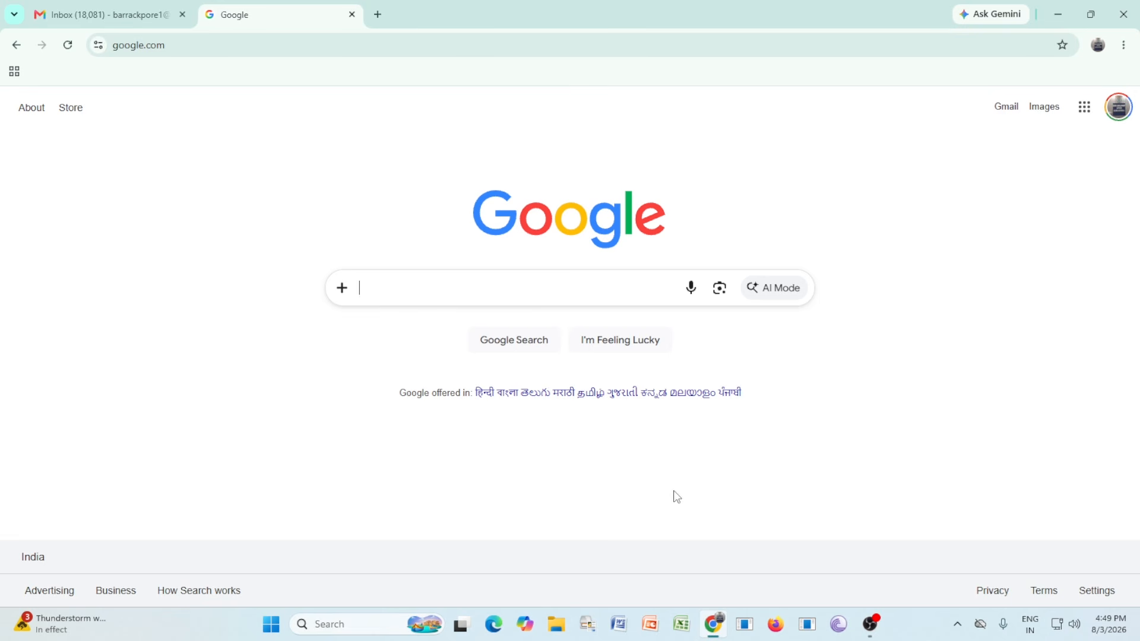
left_click(500, 289)
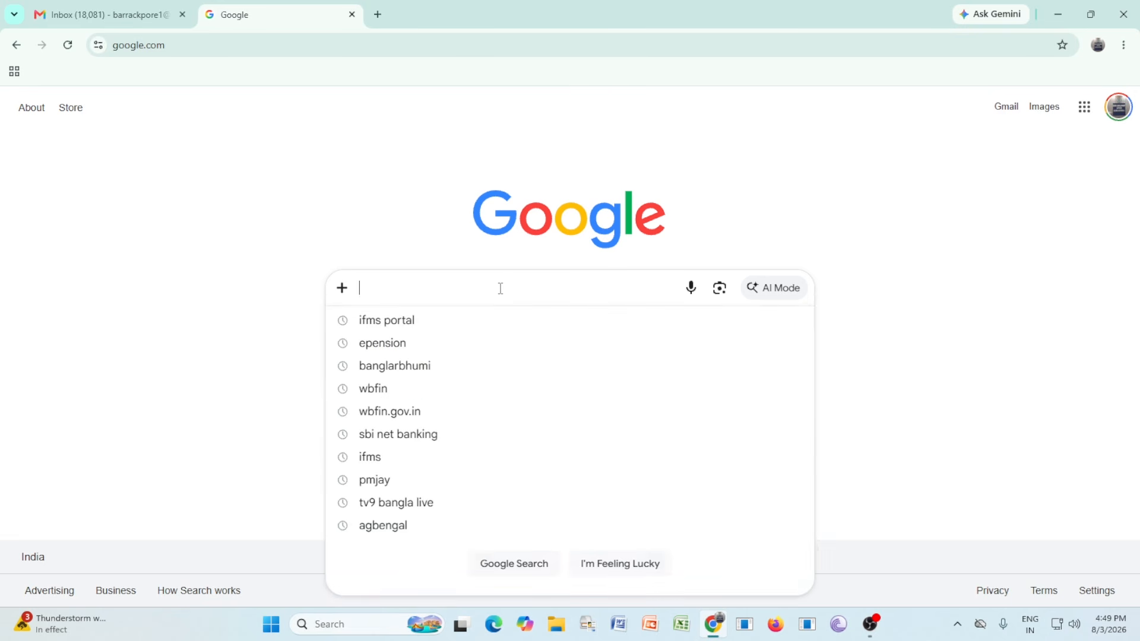
type("CENS")
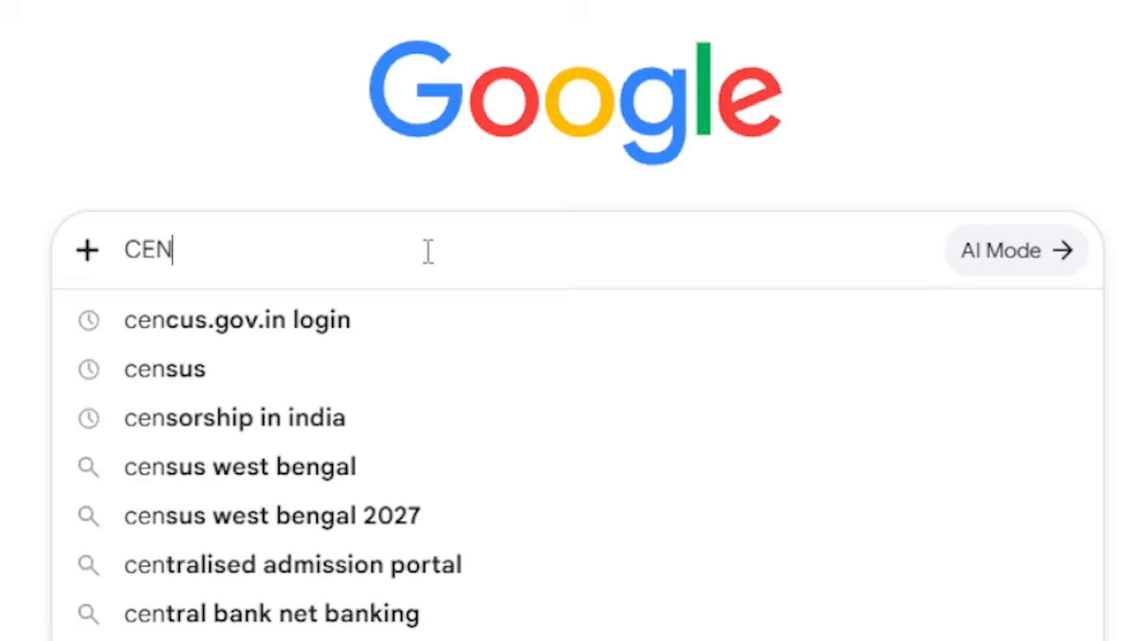
type("US")
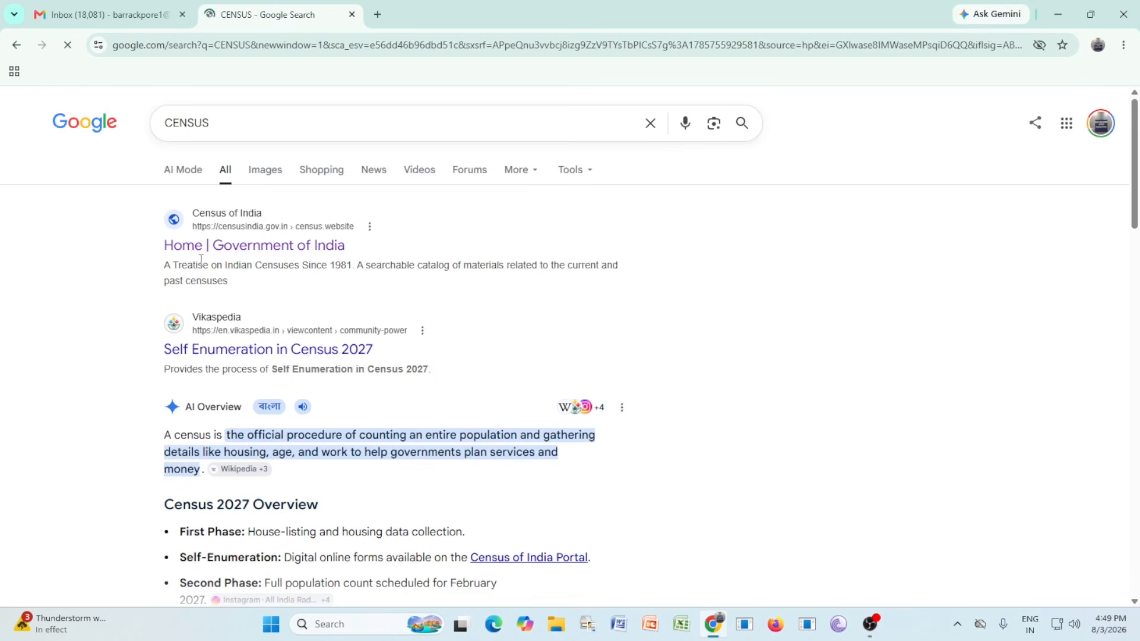
Open the Census of India home page result and follow its Self-Enumeration link to se.census.gov.in.
left_click(286, 250)
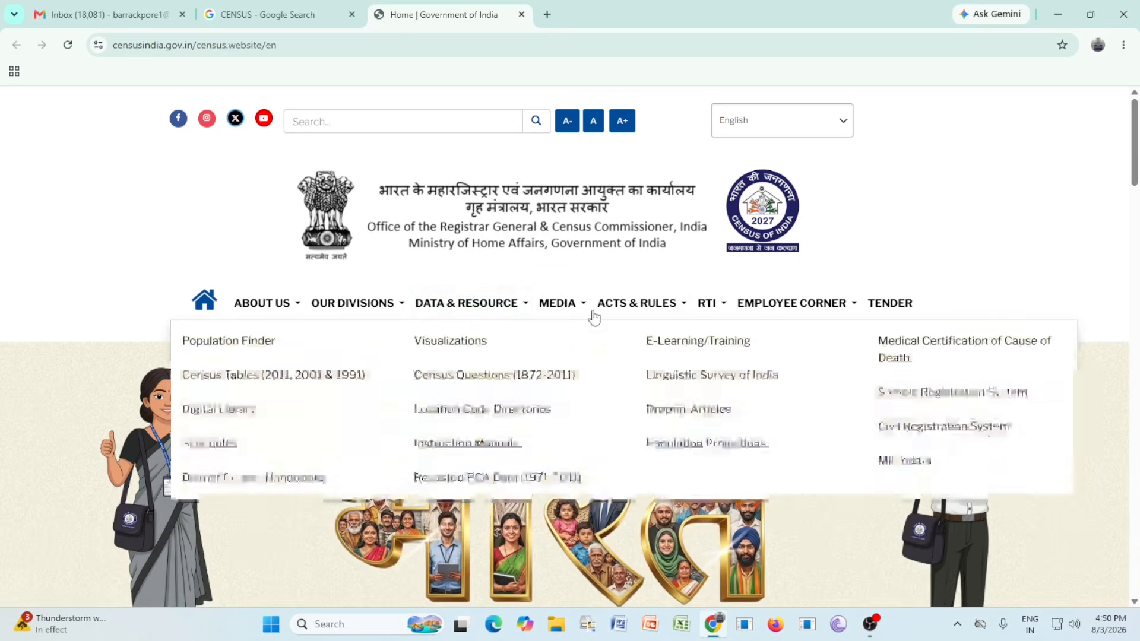
scroll(727, 357, "down", 4)
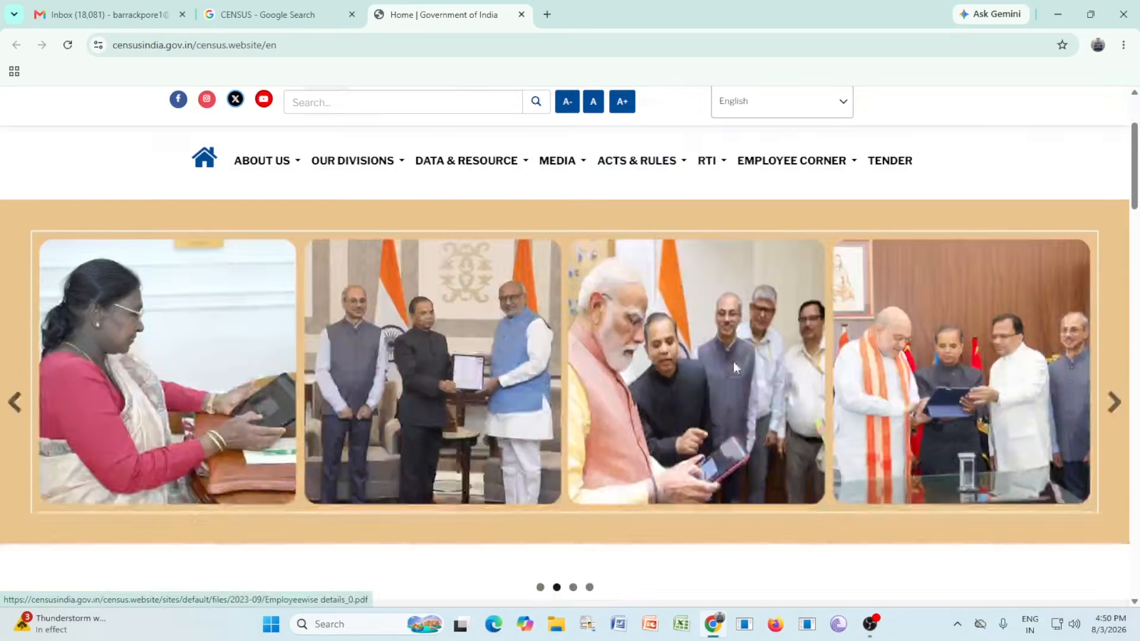
scroll(734, 367, "down", 15)
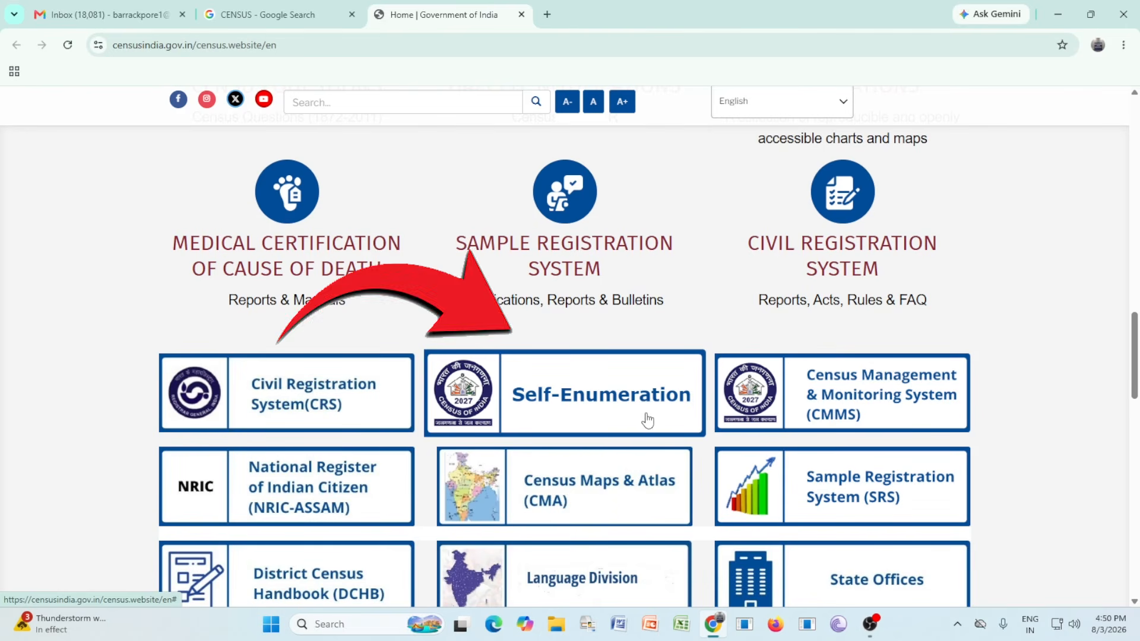
left_click(612, 414)
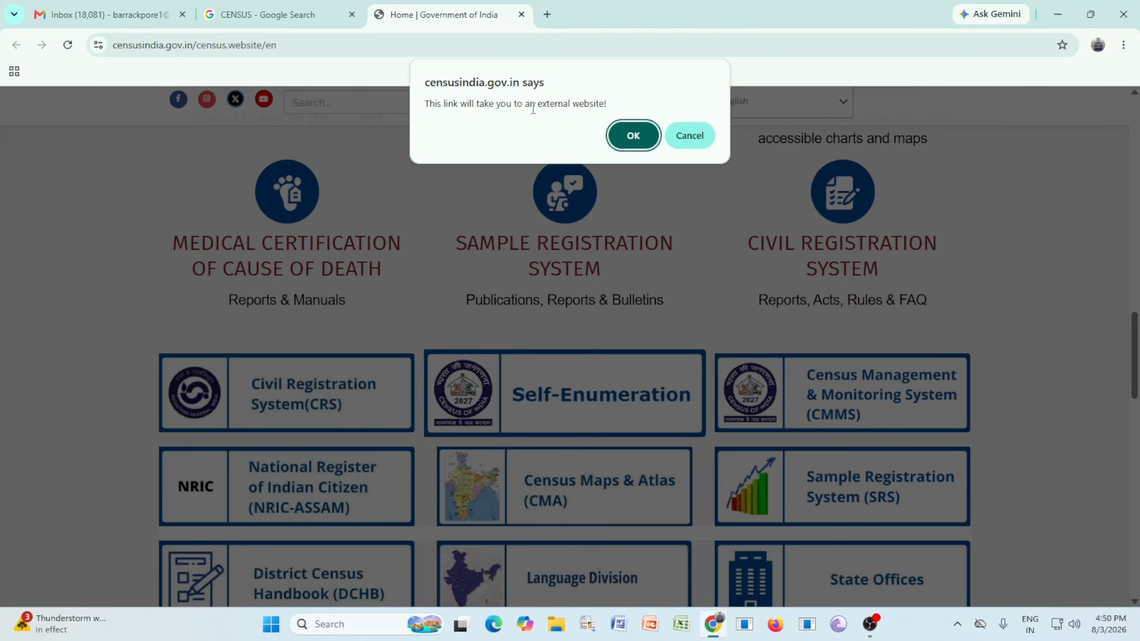
left_click(631, 134)
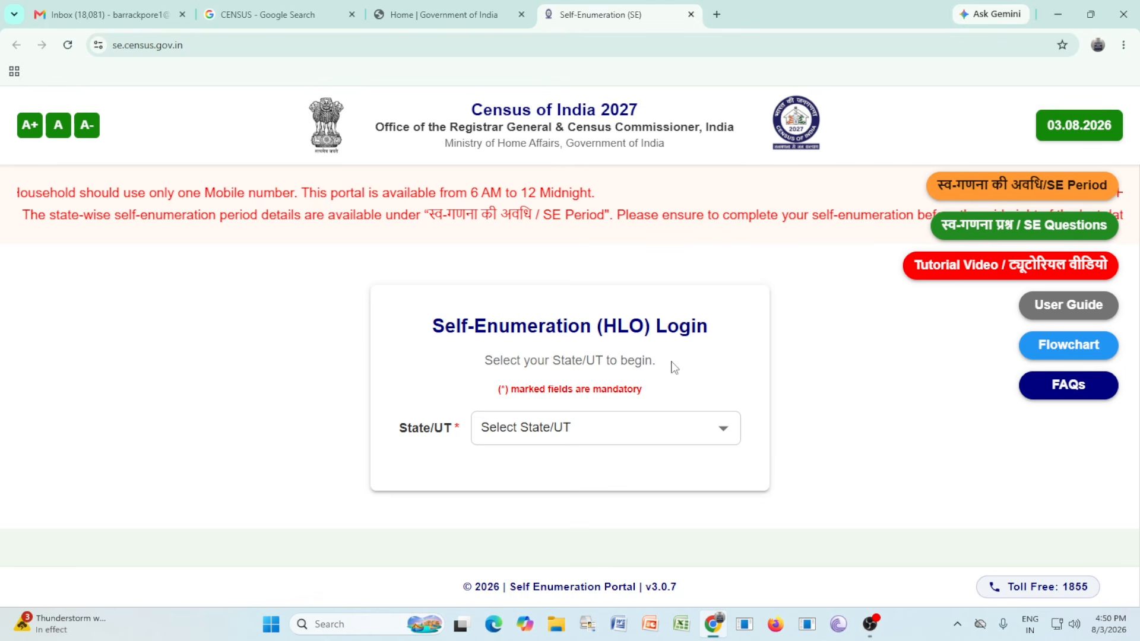
Choose West Bengal as the State/UT and dismiss the welcome notice.
left_click(580, 440)
scroll(575, 410, "down", 6)
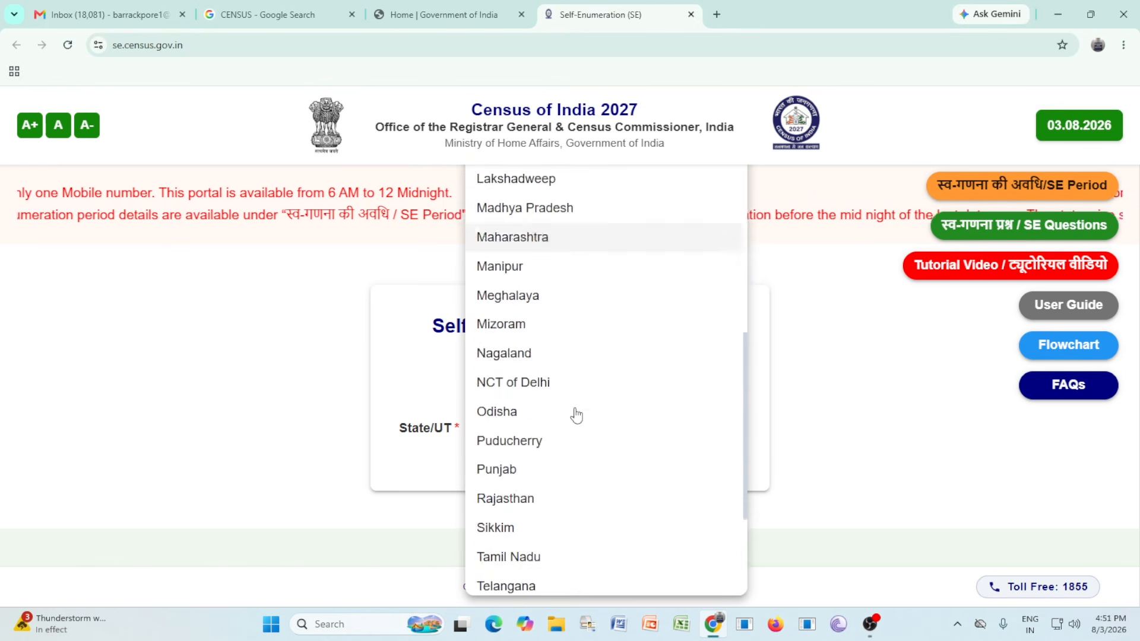
left_click(545, 573)
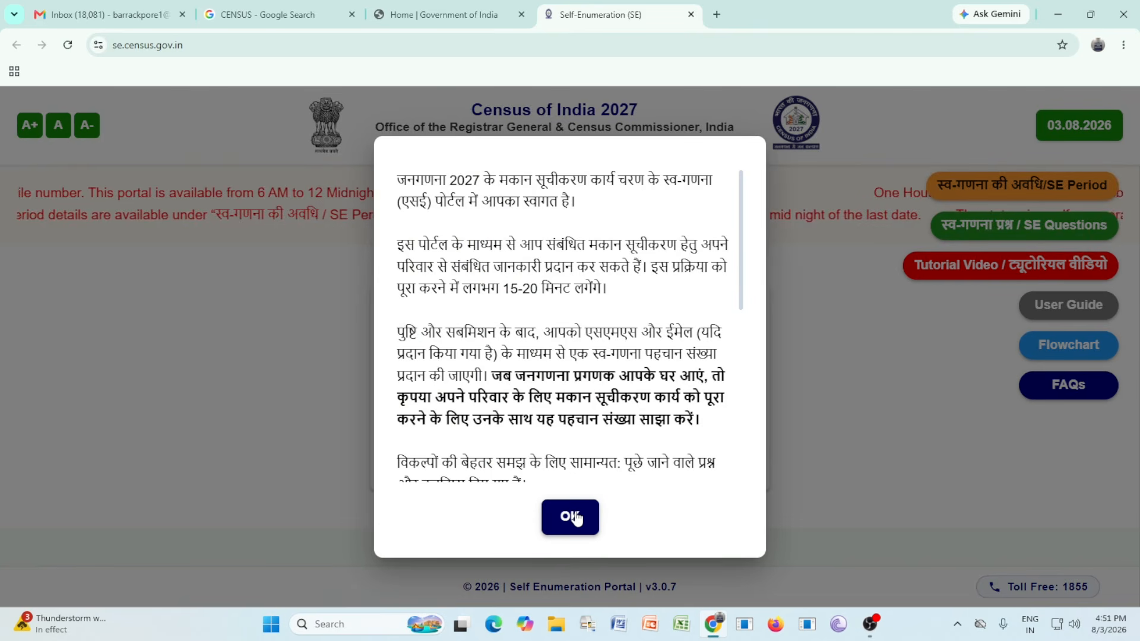
scroll(600, 380, "down", 8)
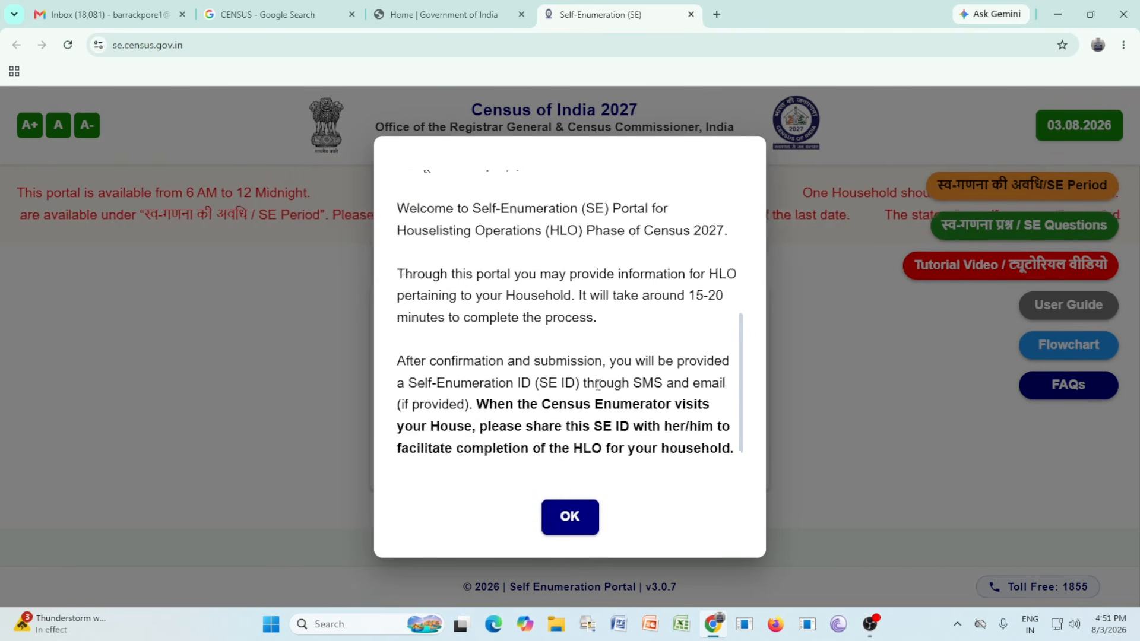
left_click(570, 517)
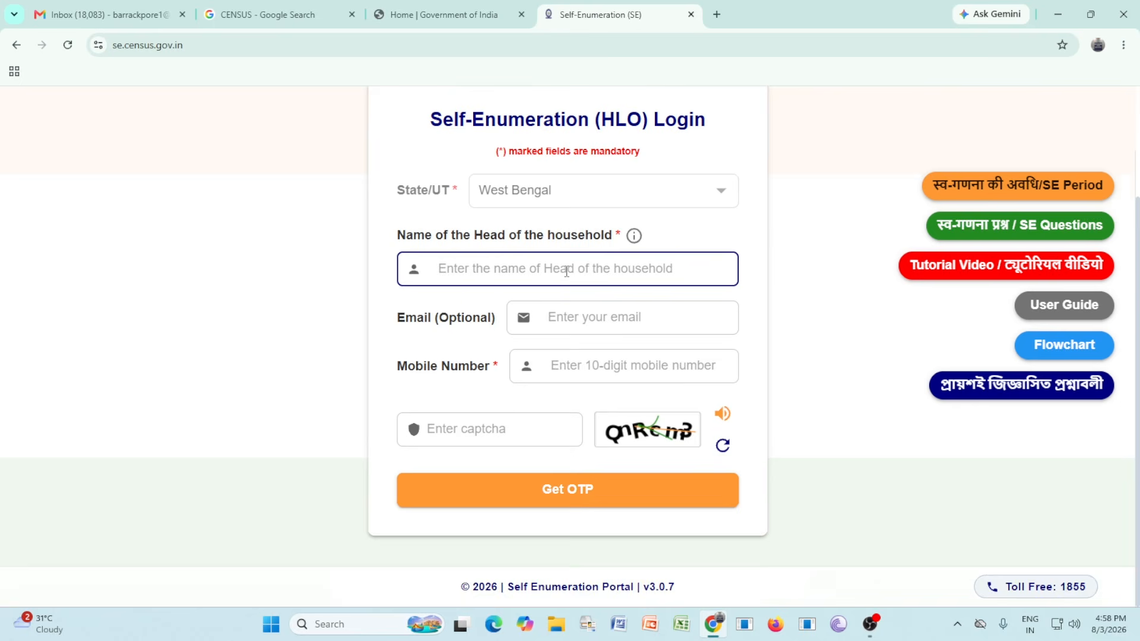
Fill in the household head's name and the captcha text, then request a login OTP.
scroll(567, 271, "up", 1)
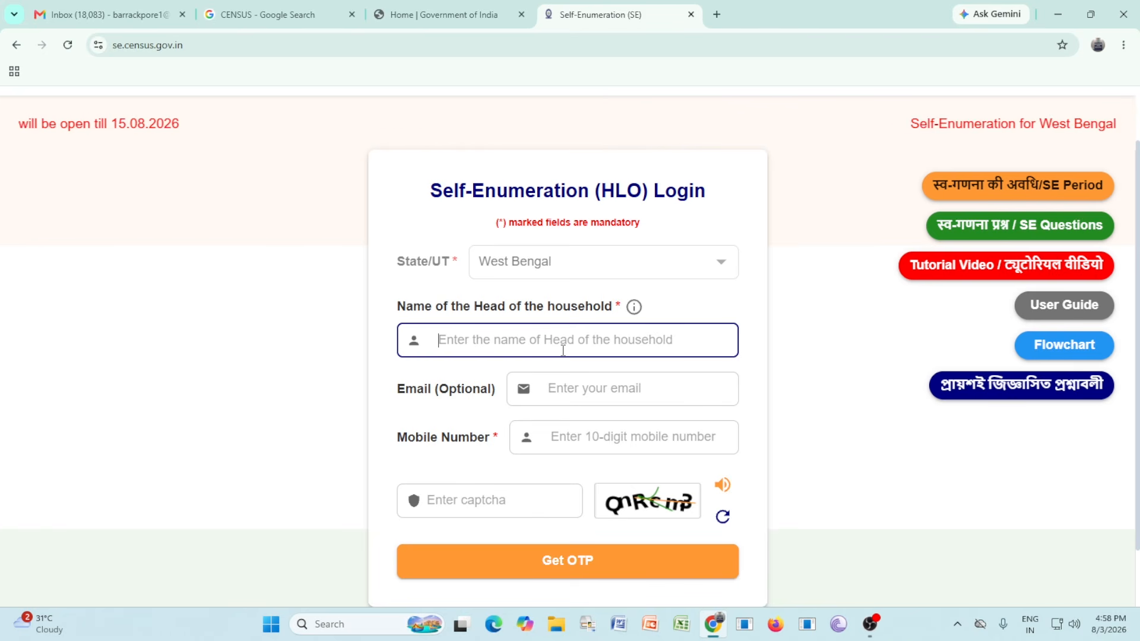
type("k")
key("BackSpace")
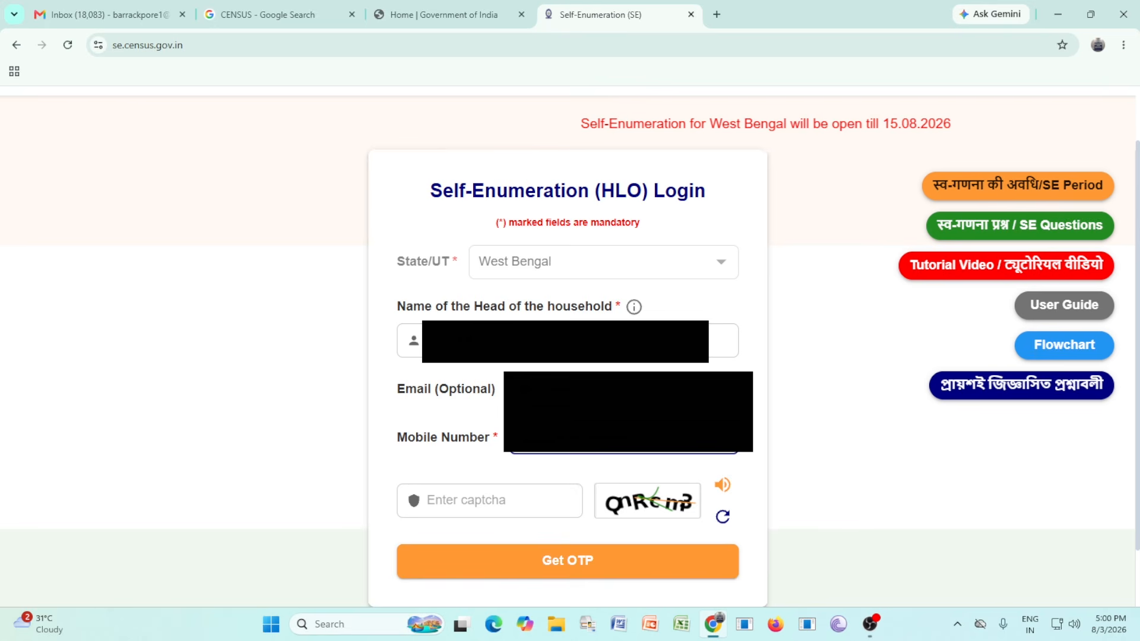
left_click(542, 509)
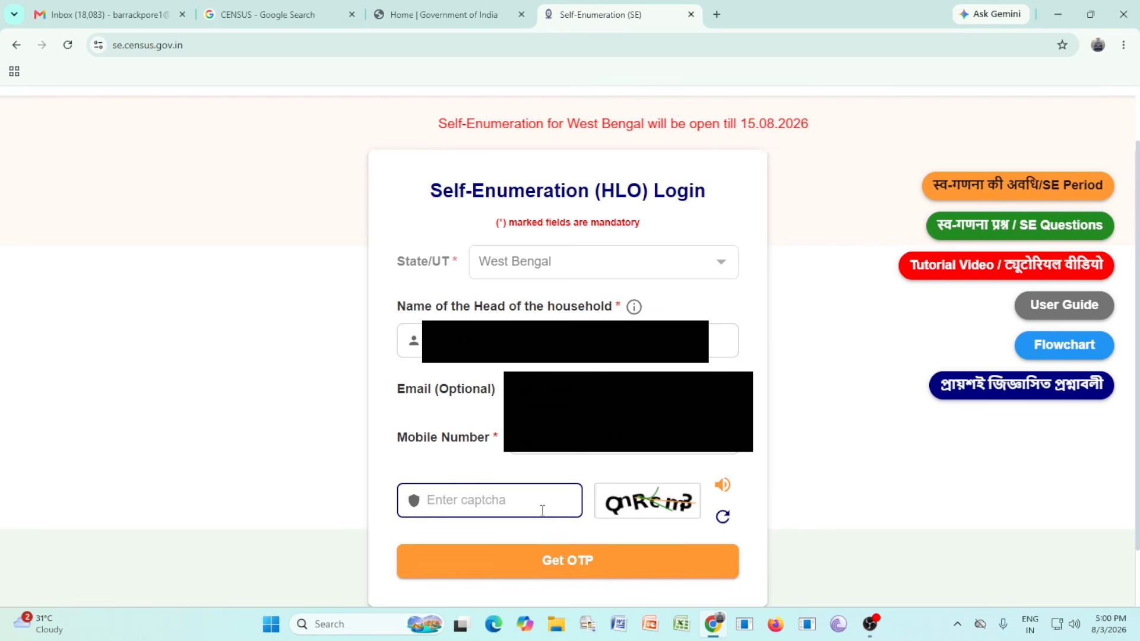
type("Q")
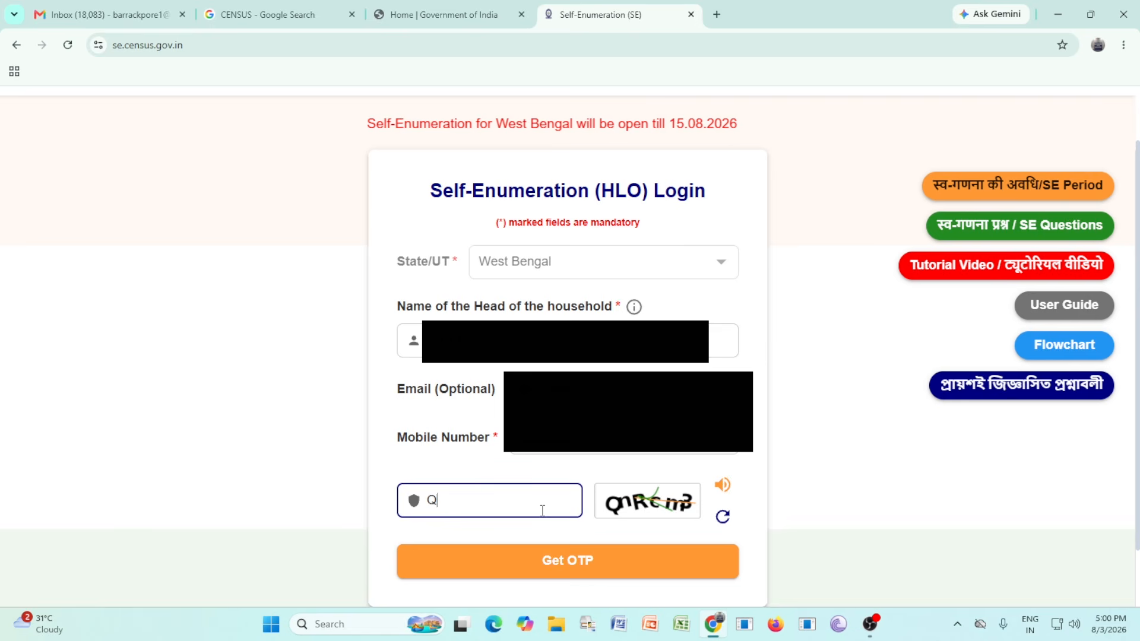
type("nR")
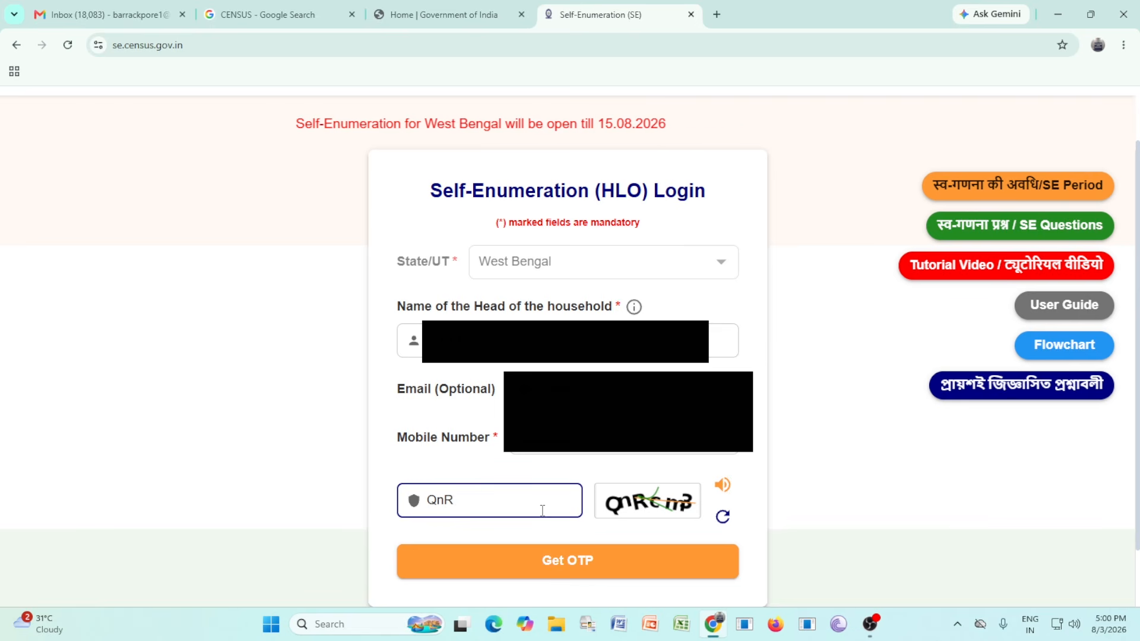
type("cm3")
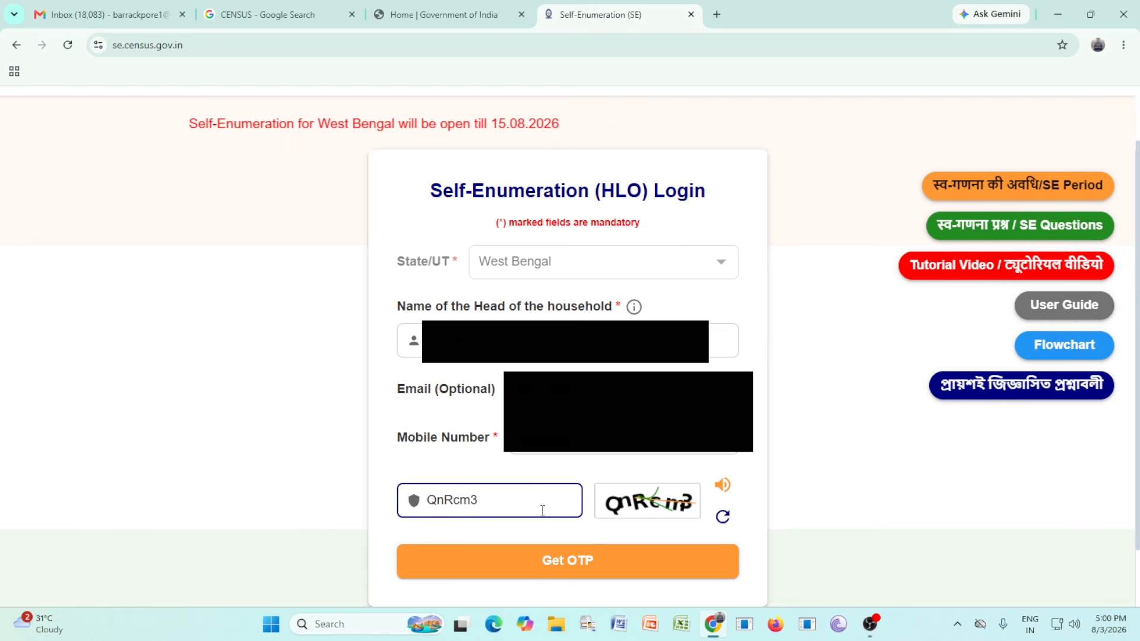
left_click(556, 567)
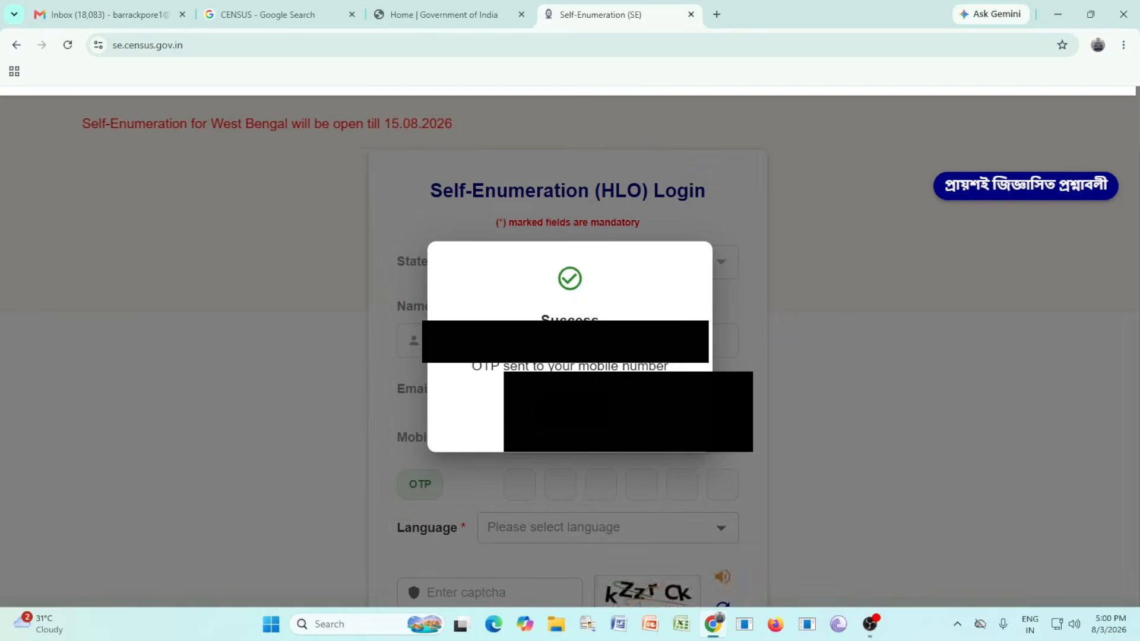
Enter the received OTP, choose বাংলা (Bengali) as the form language, and verify the login.
scroll(562, 416, "down", 3)
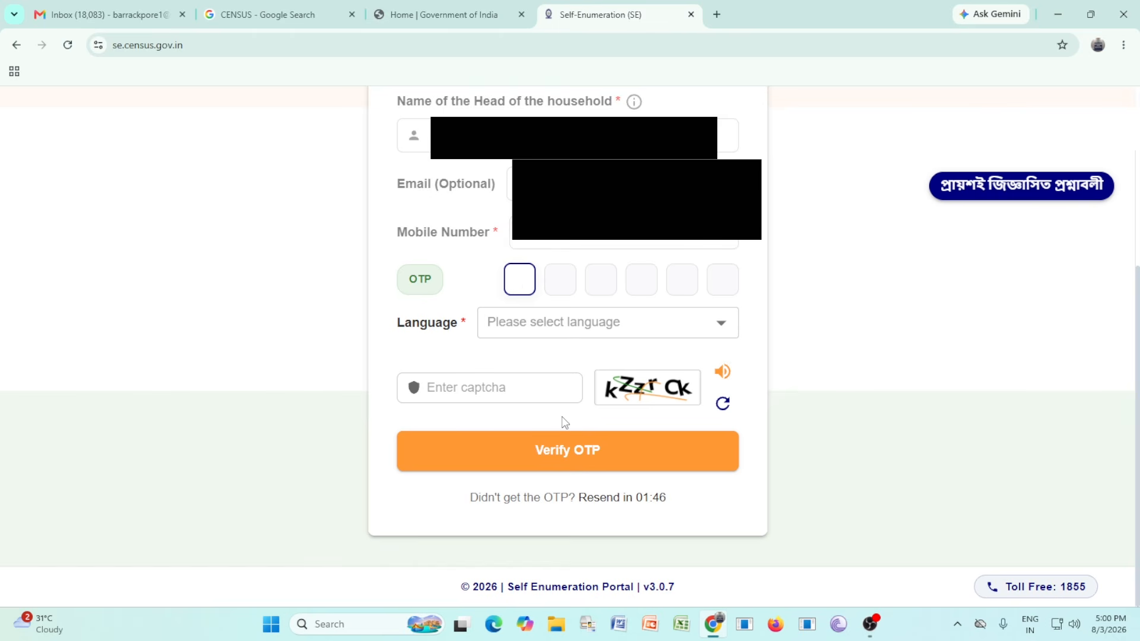
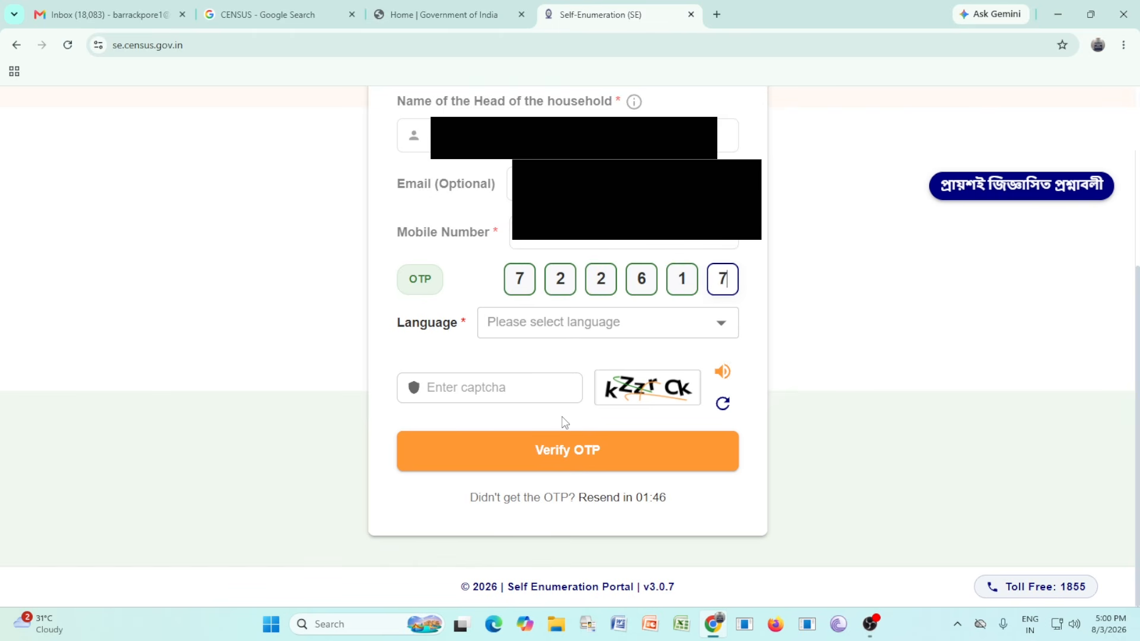
left_click(595, 325)
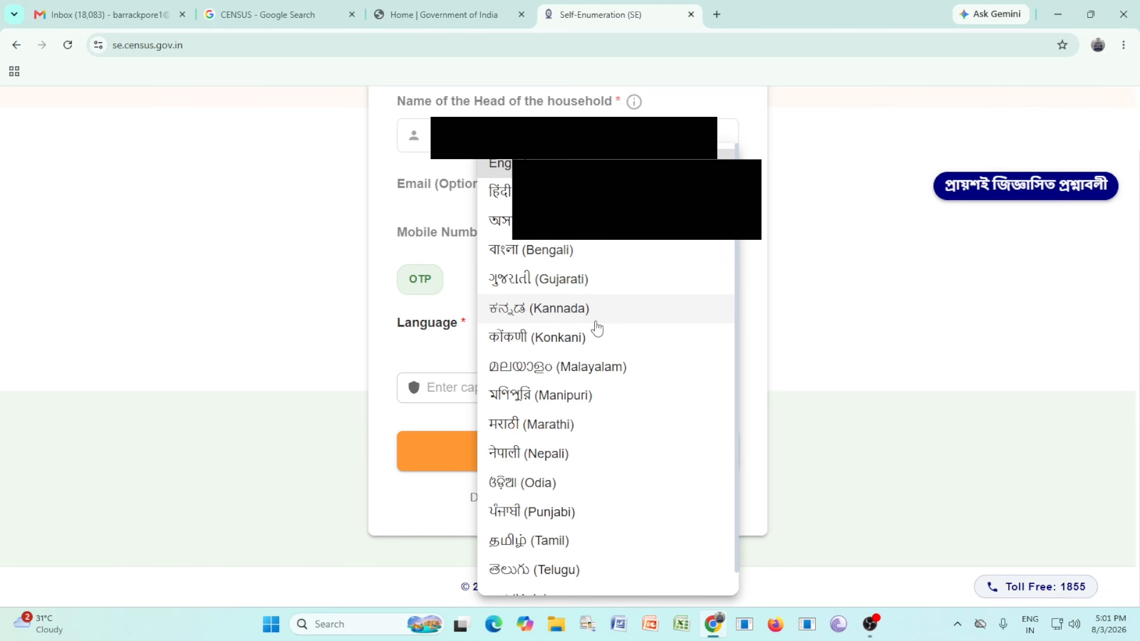
left_click(618, 256)
left_click(466, 385)
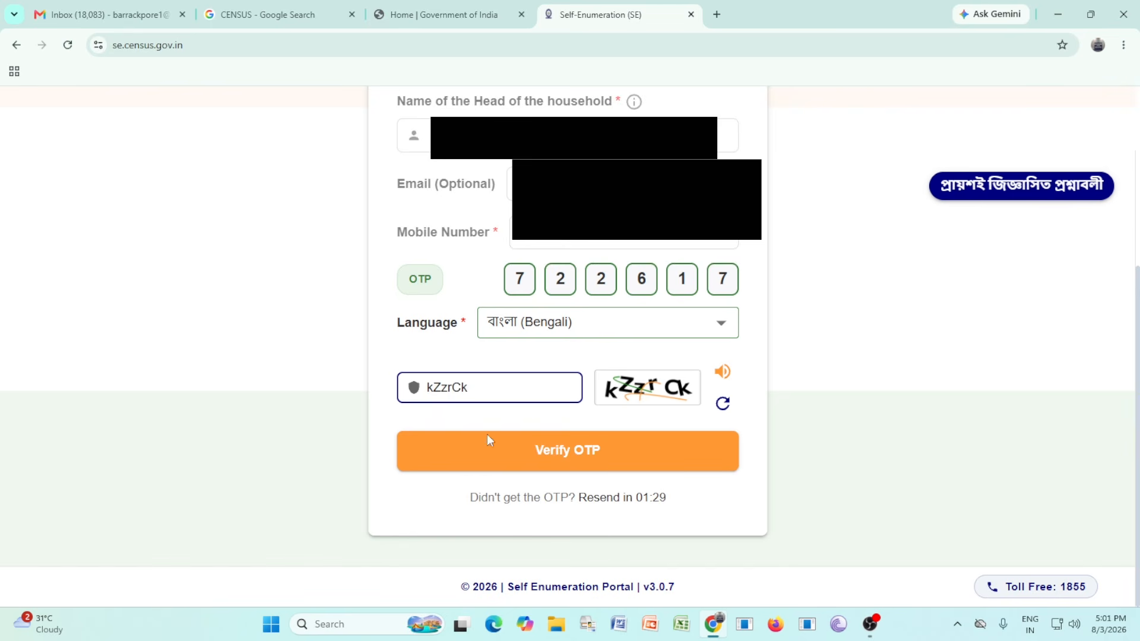
left_click(527, 460)
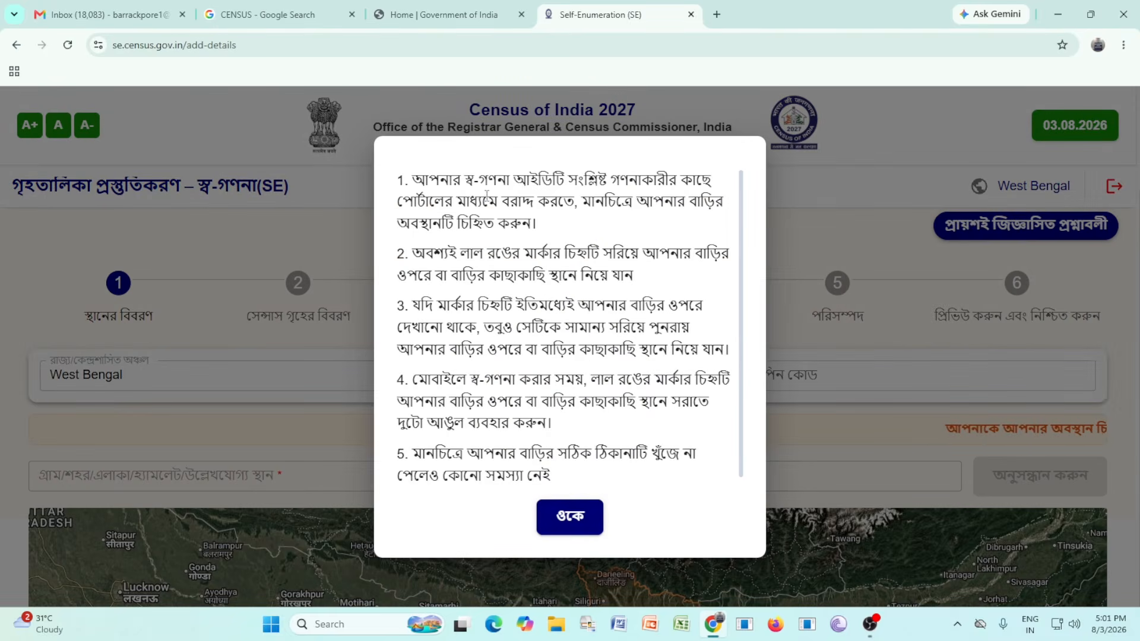
Set the district to Hooghly and the PIN code to 712503.
left_click(568, 517)
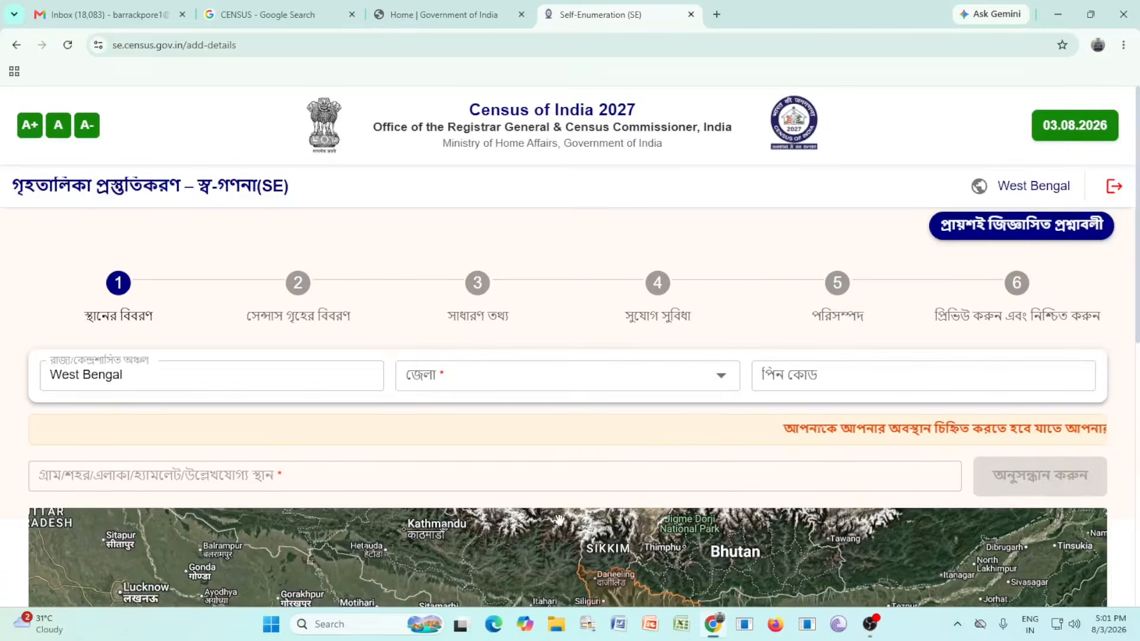
scroll(551, 515, "down", 1)
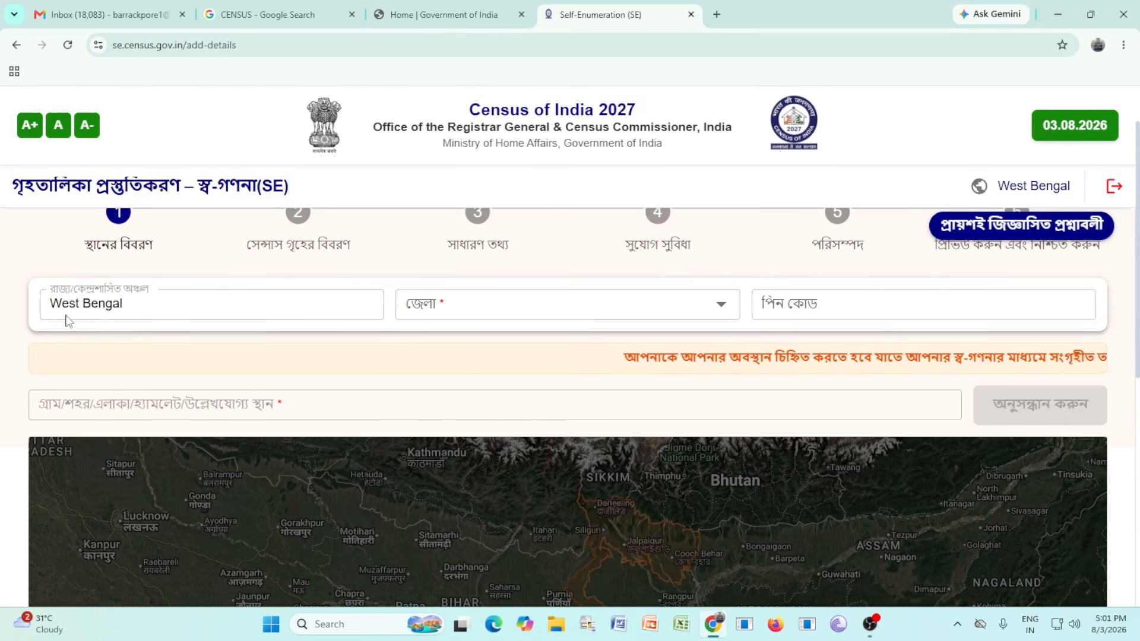
left_click(466, 308)
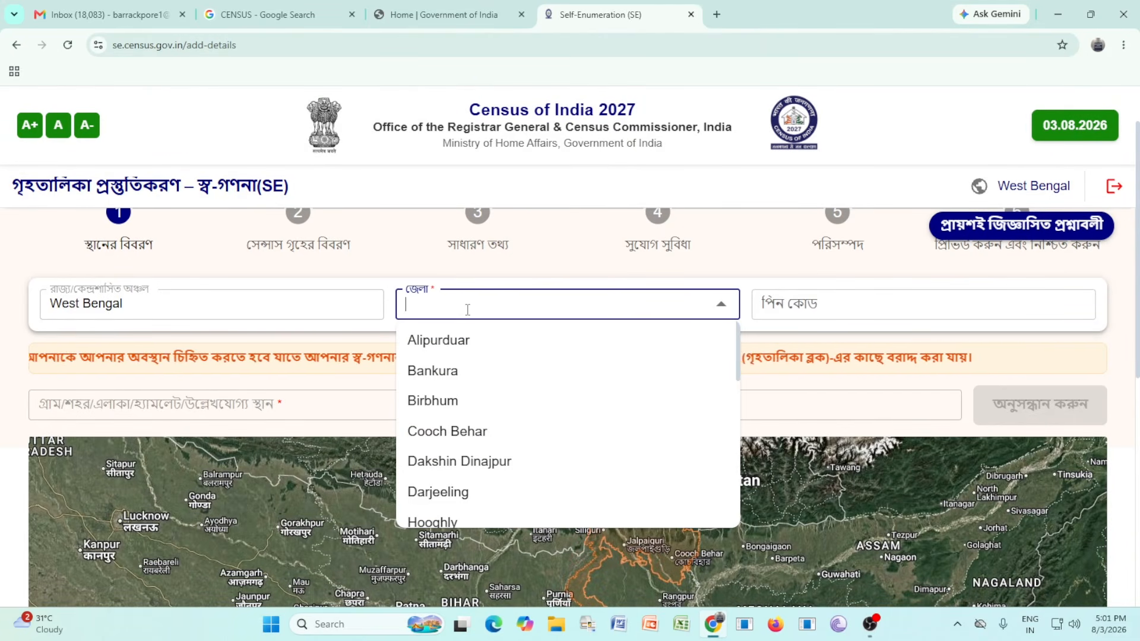
type("h")
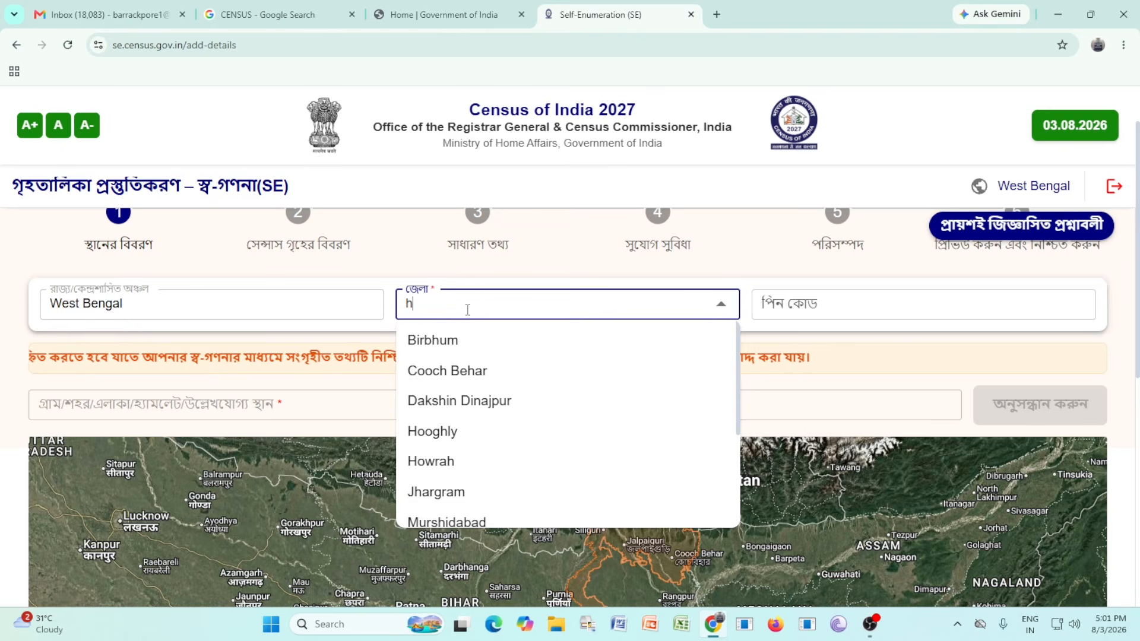
key("BackSpace")
type("HOOG")
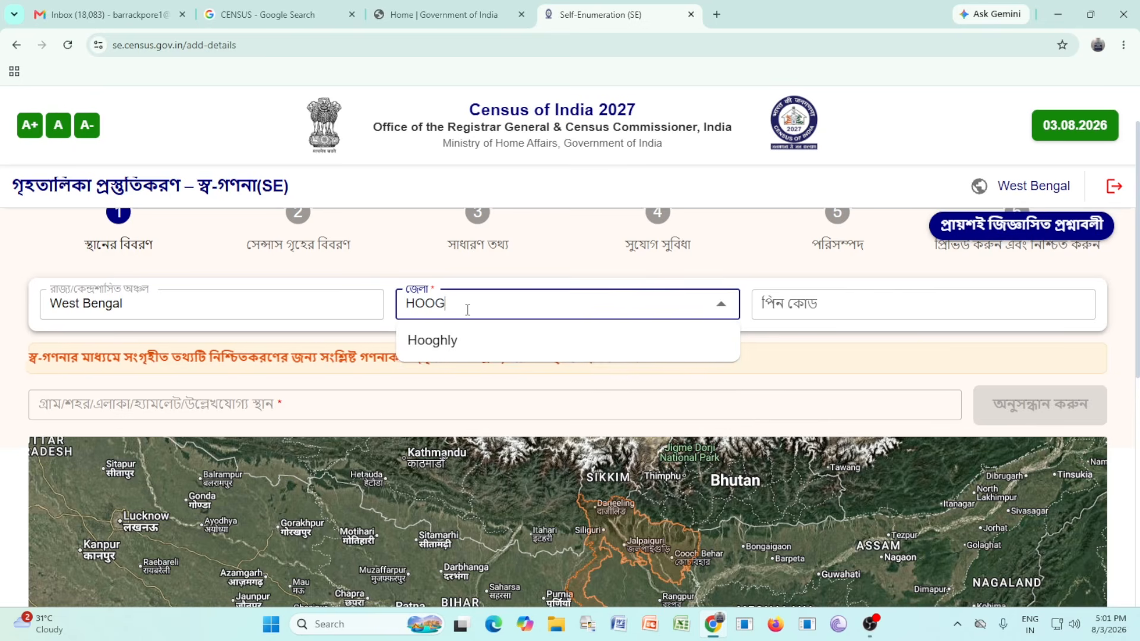
type("L")
key("BackSpace")
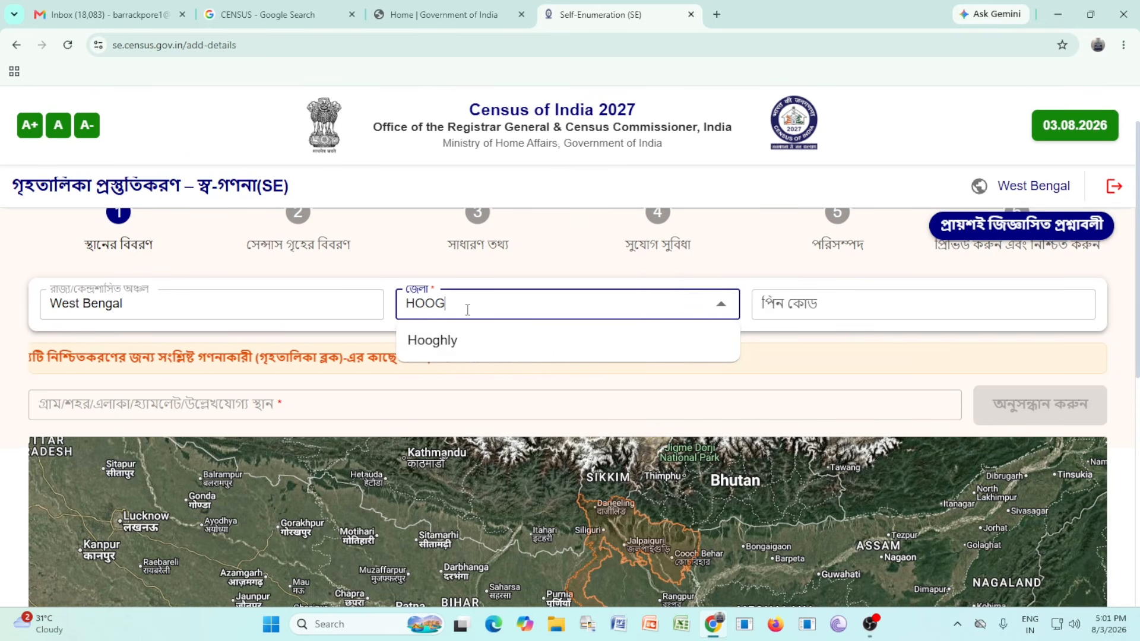
left_click(439, 346)
left_click(797, 308)
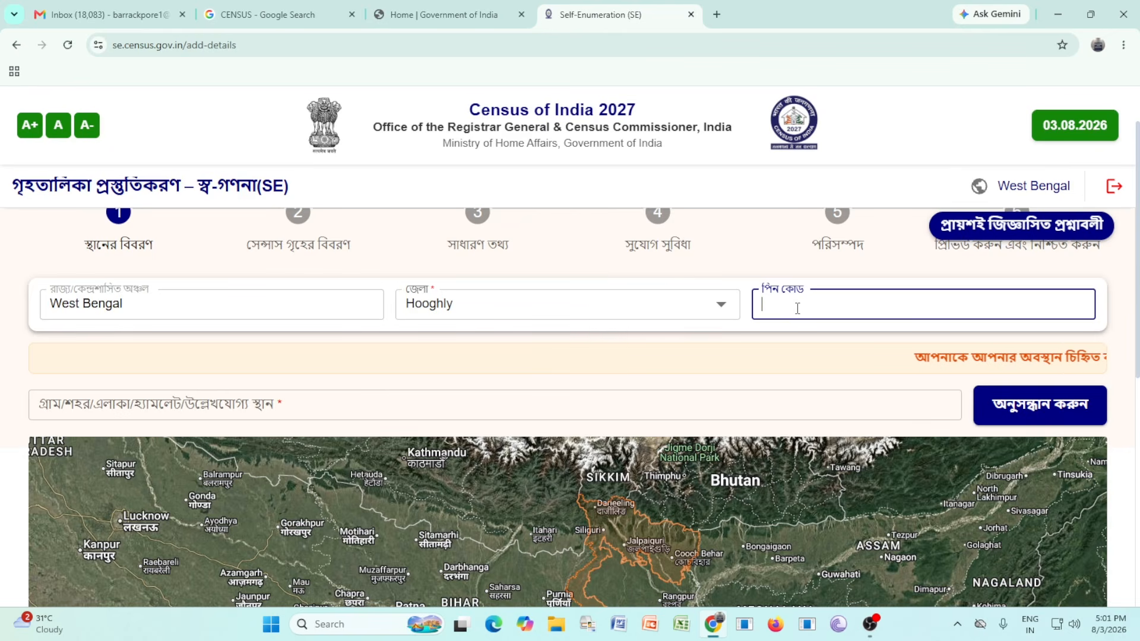
type("712")
type("503")
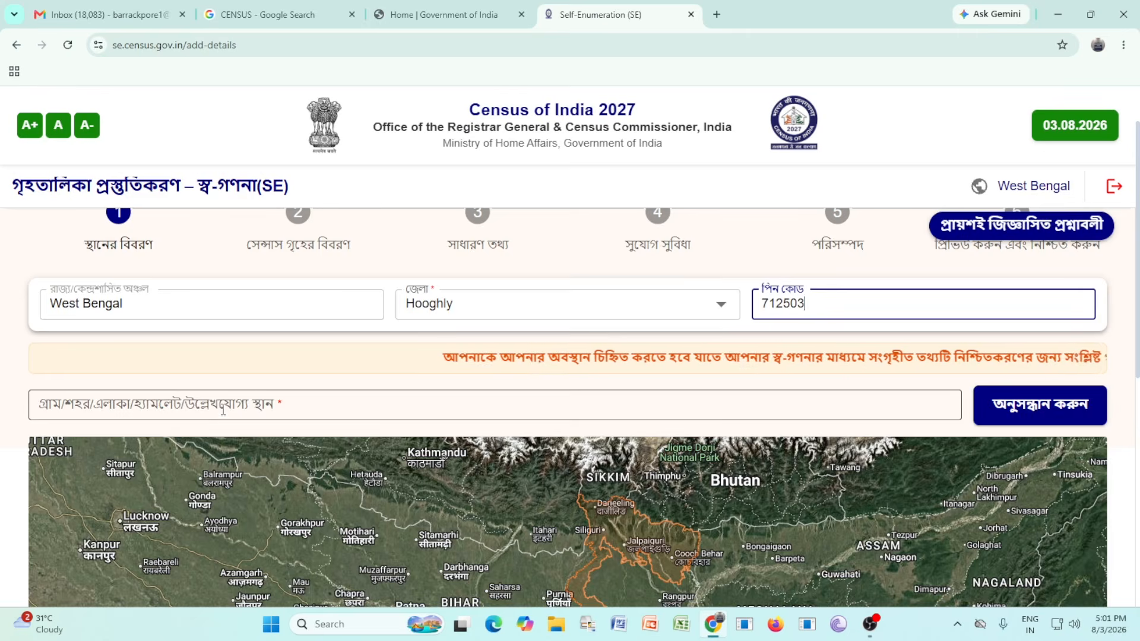
Search the place field for 'TRIBENI RAIL STATION' and pick the Tribeni station road address.
scroll(223, 411, "down", 1)
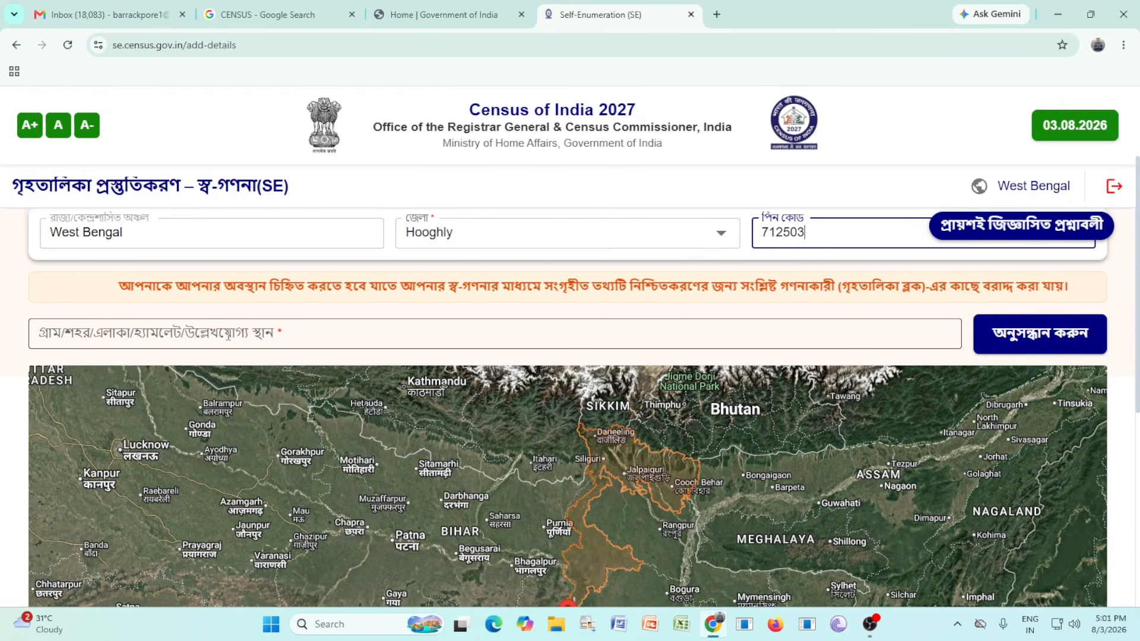
left_click(228, 335)
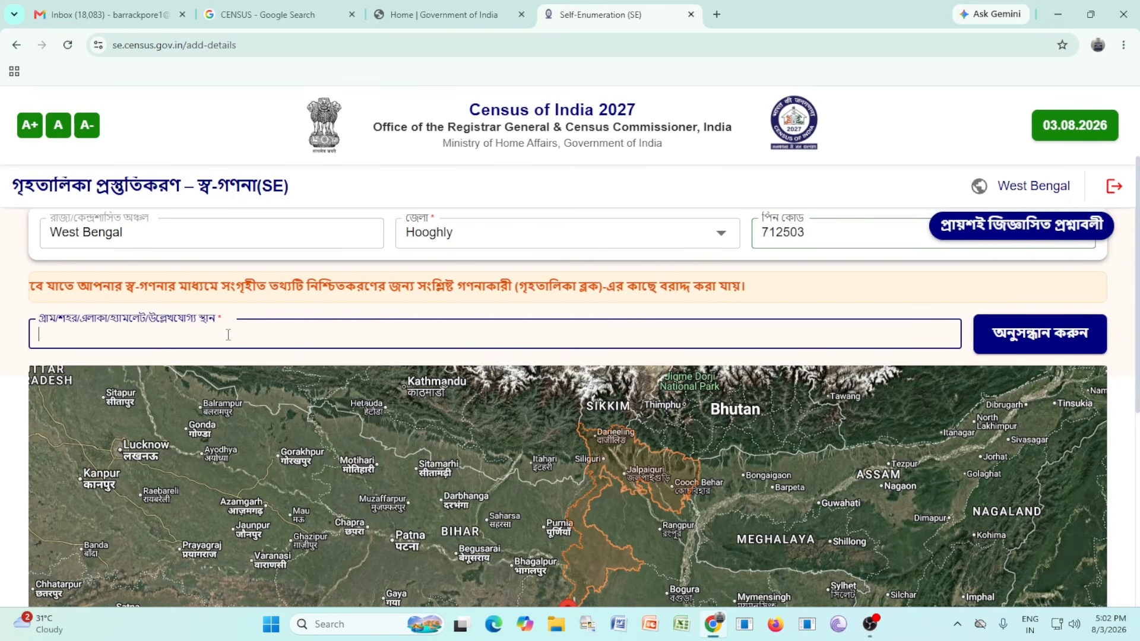
type("TR")
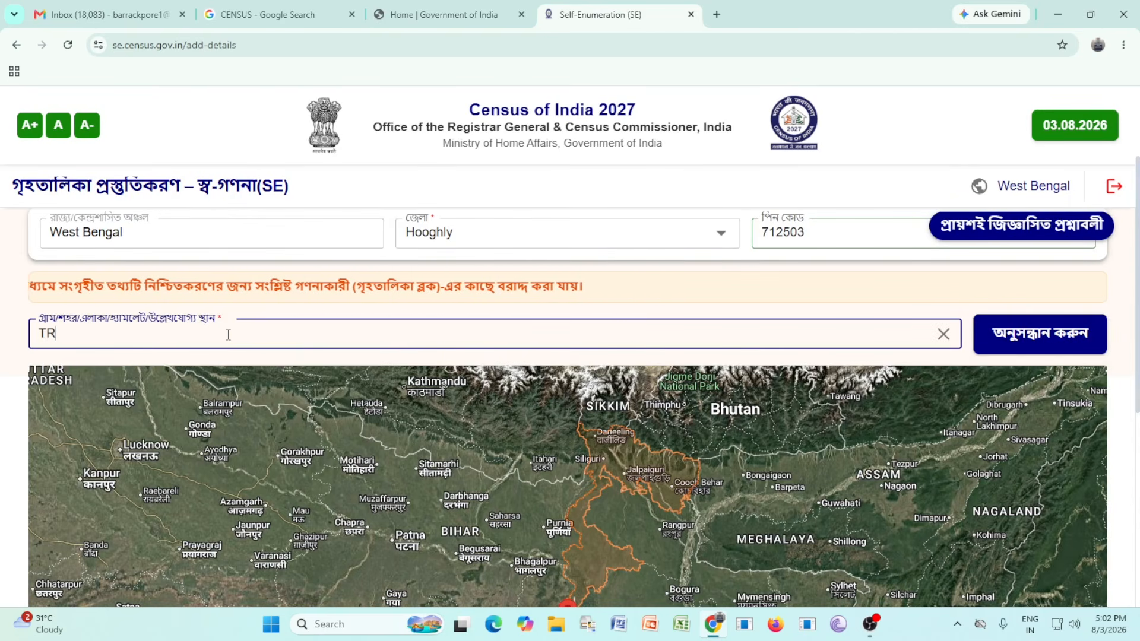
type("IBE")
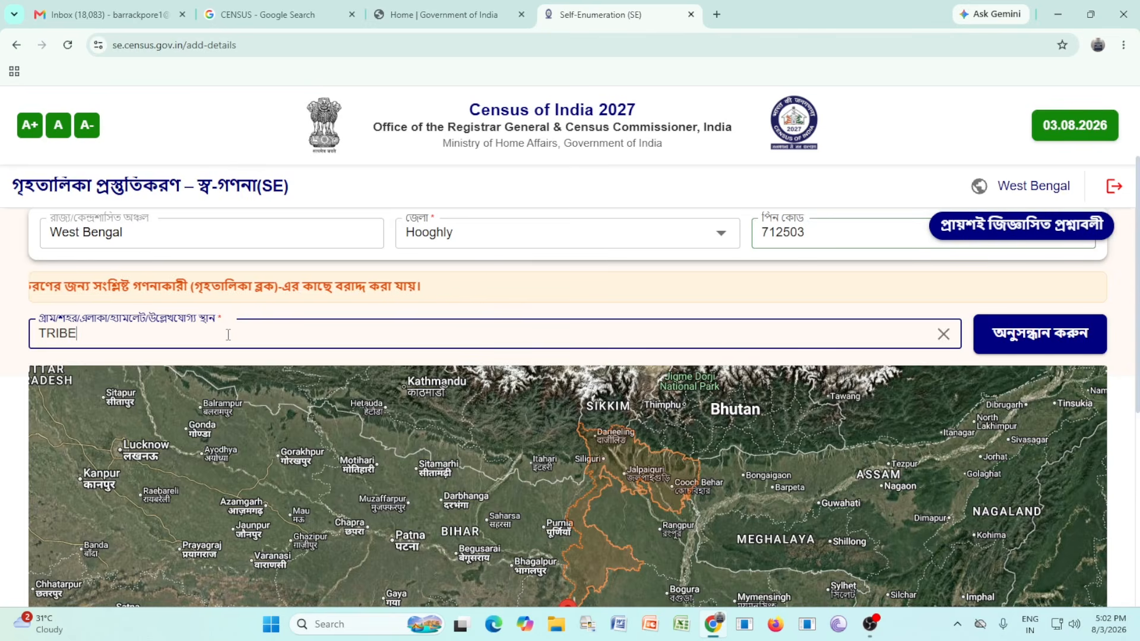
type("NI")
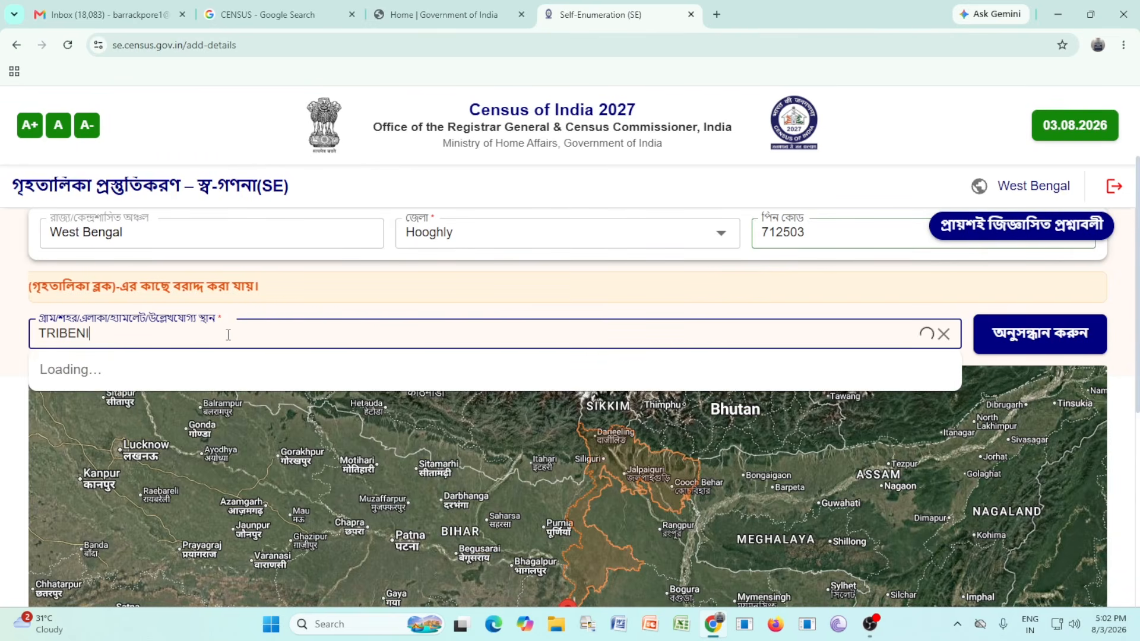
type(" RA")
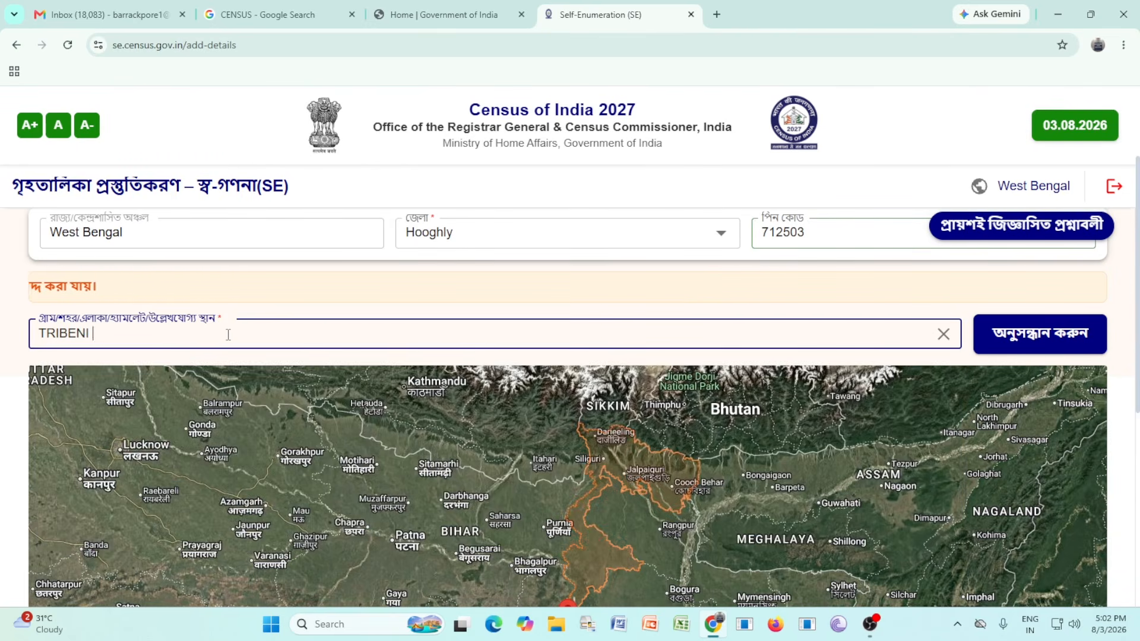
type("IL")
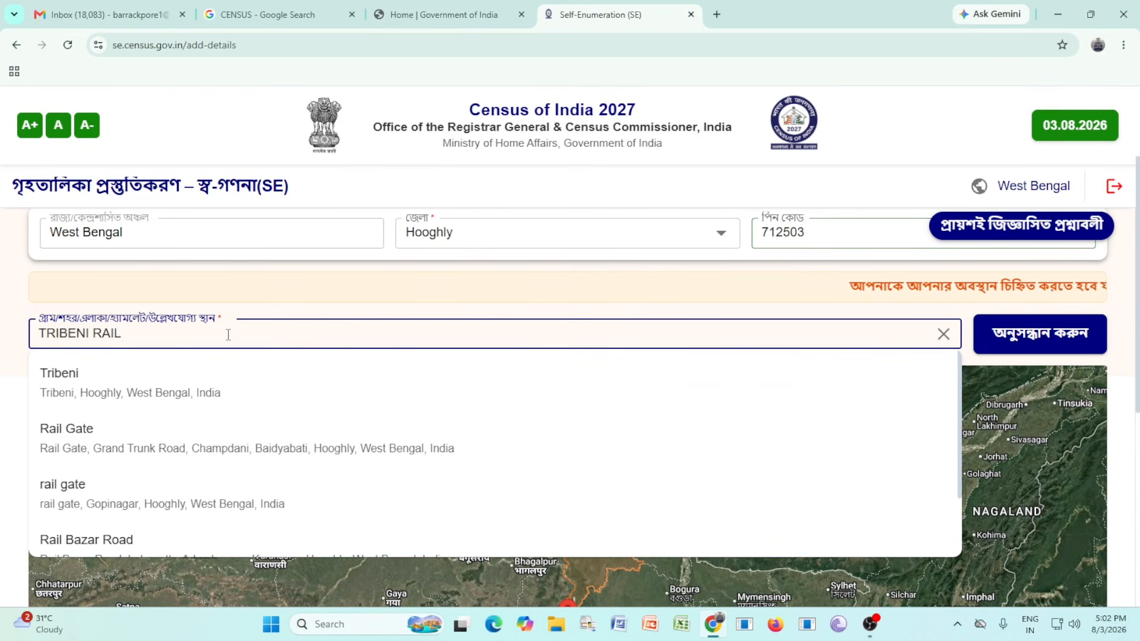
type(" S")
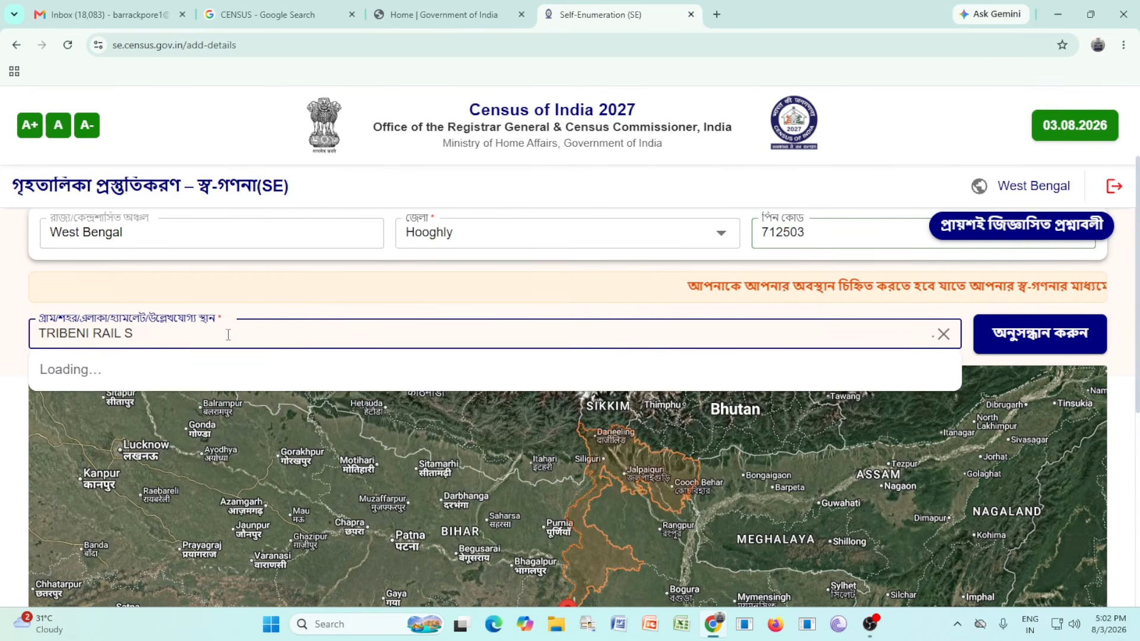
type("TA")
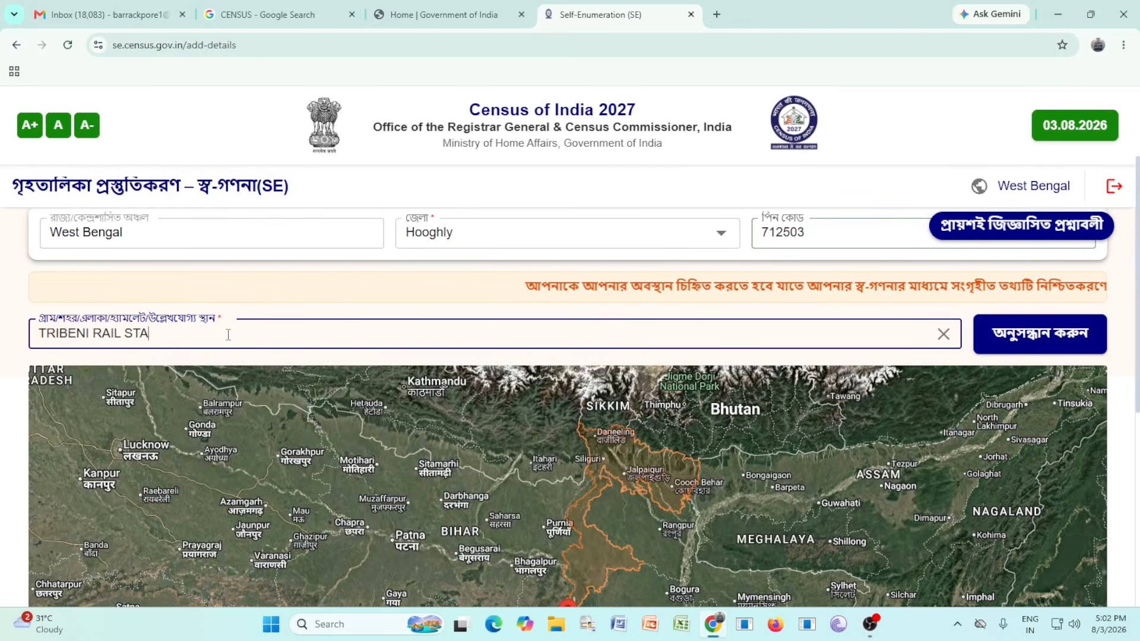
type("TION")
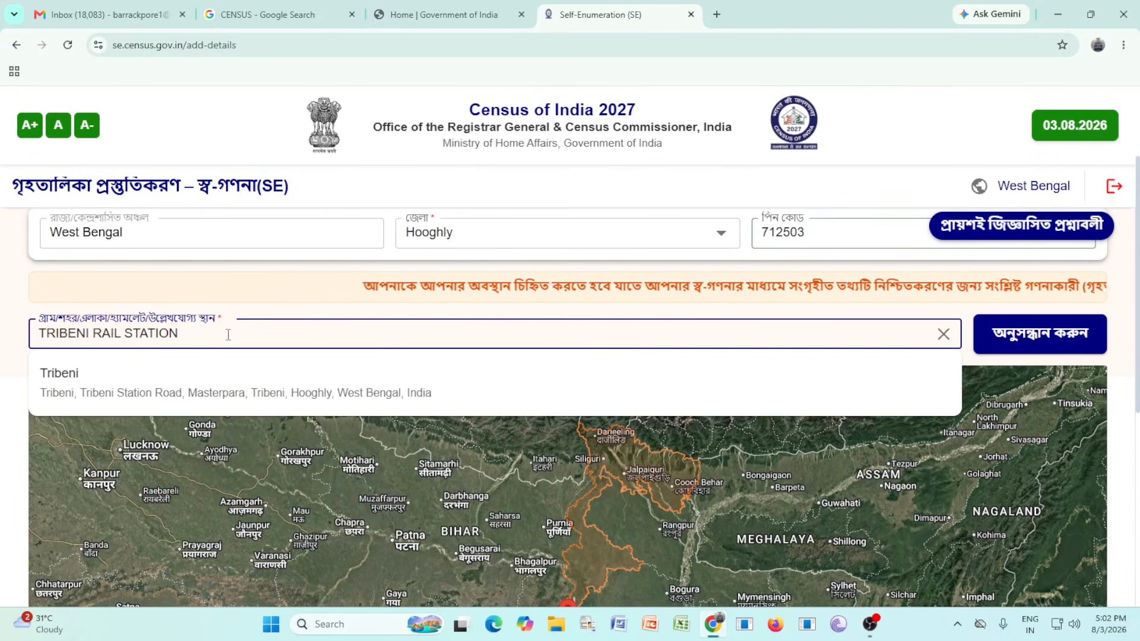
left_click(227, 393)
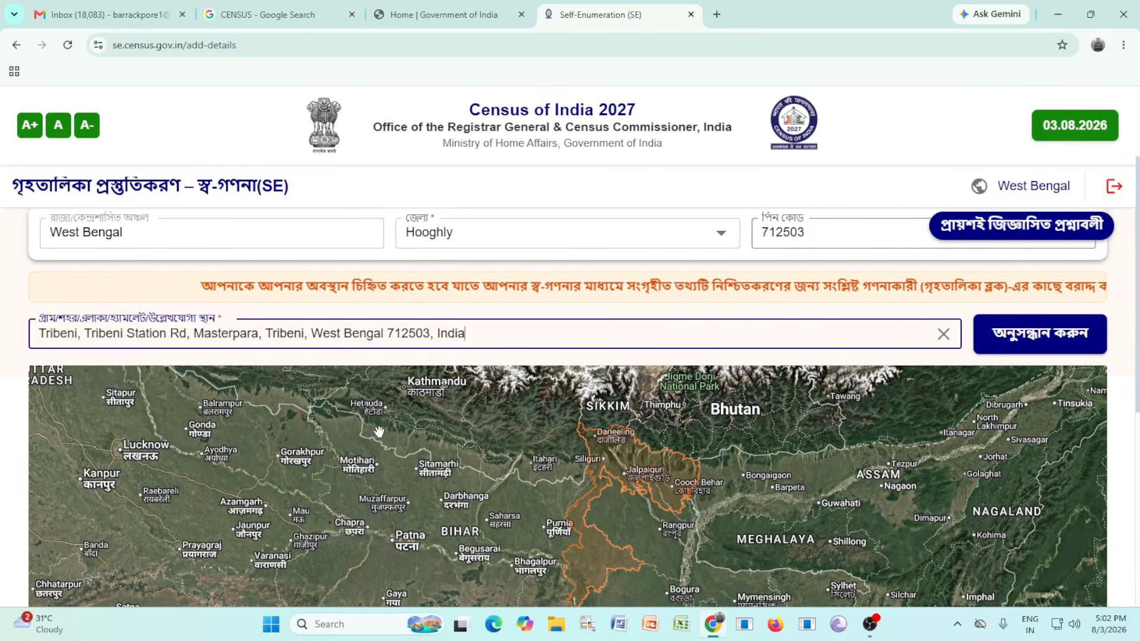
left_click(1039, 347)
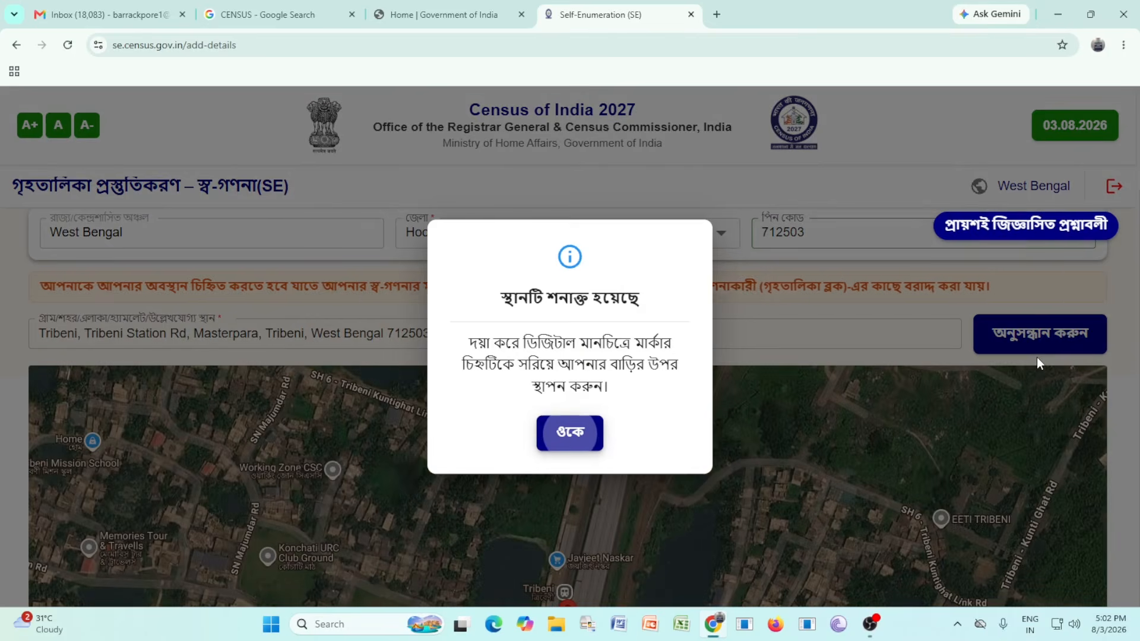
Pan the map until the crosshair sits on the house and confirm the home location.
left_click(567, 433)
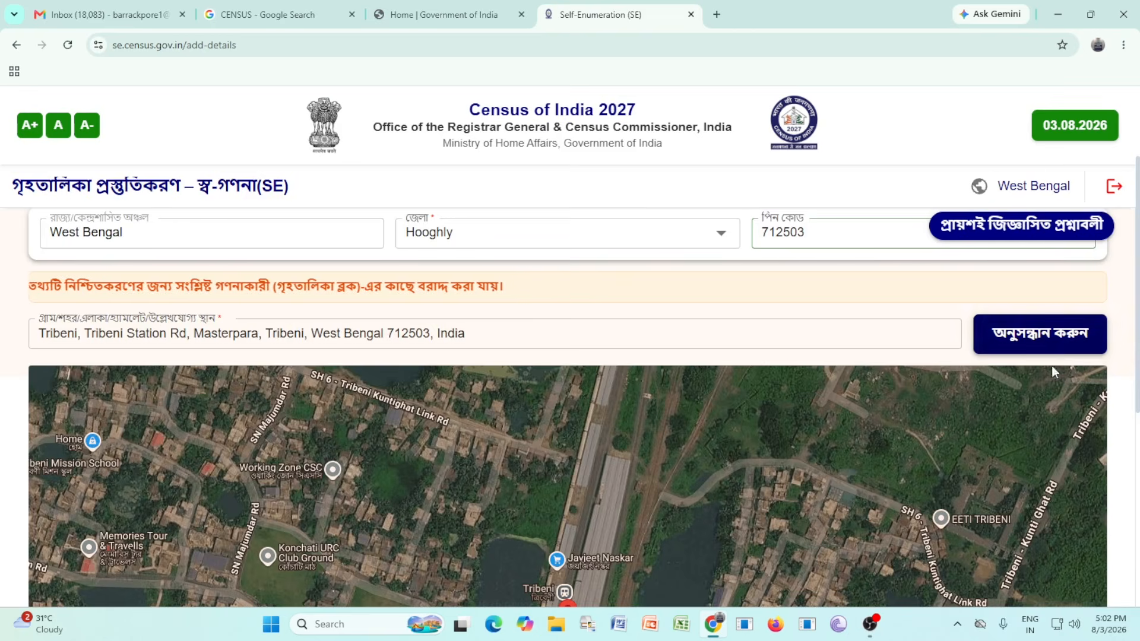
scroll(991, 441, "down", 3)
scroll(990, 441, "down", 2)
scroll(990, 441, "up", 1)
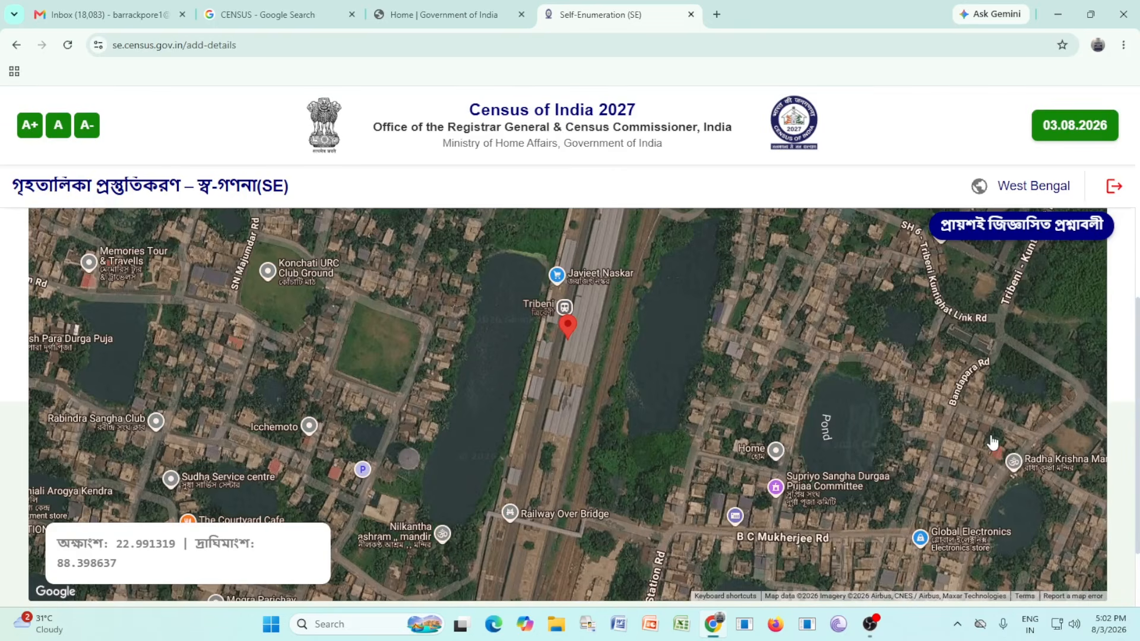
left_click_drag(586, 445, 595, 419)
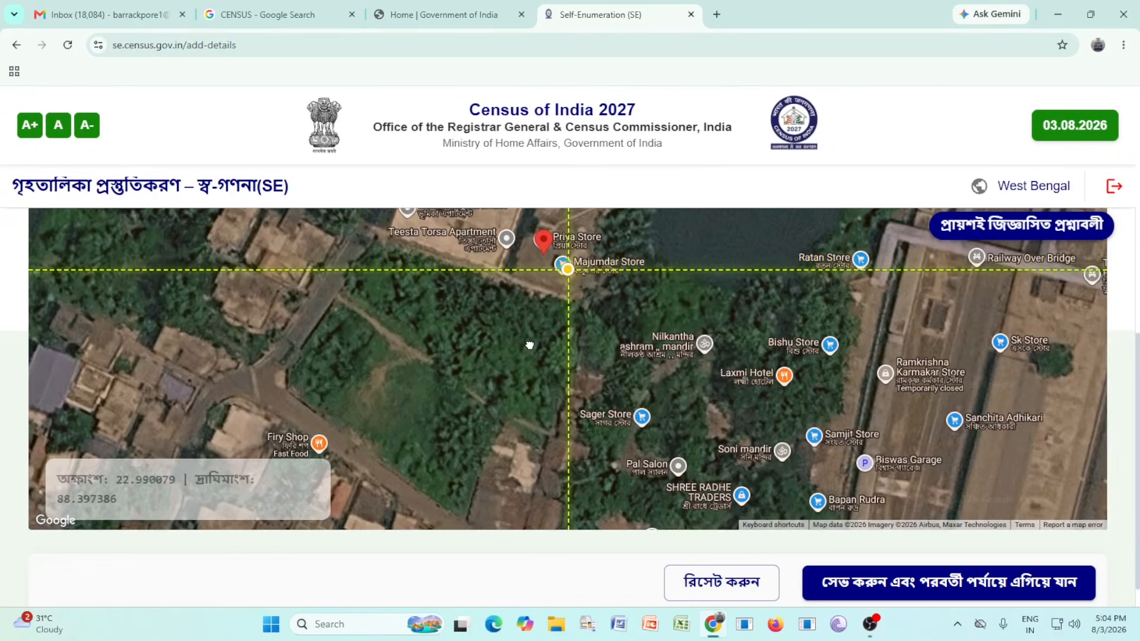
left_click_drag(529, 339, 591, 377)
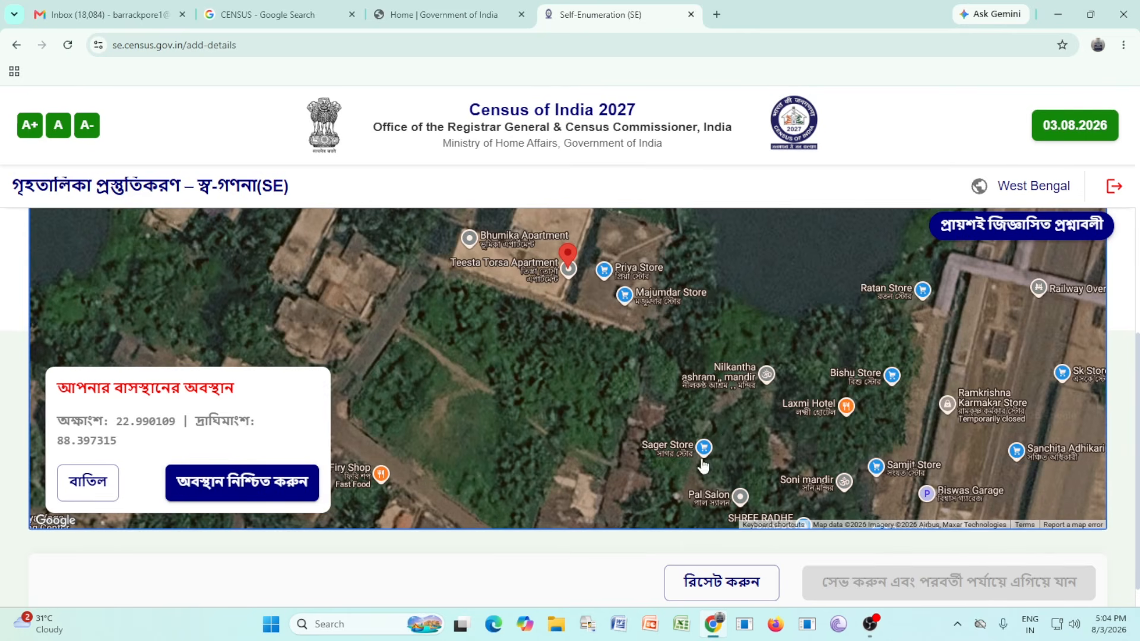
left_click(275, 494)
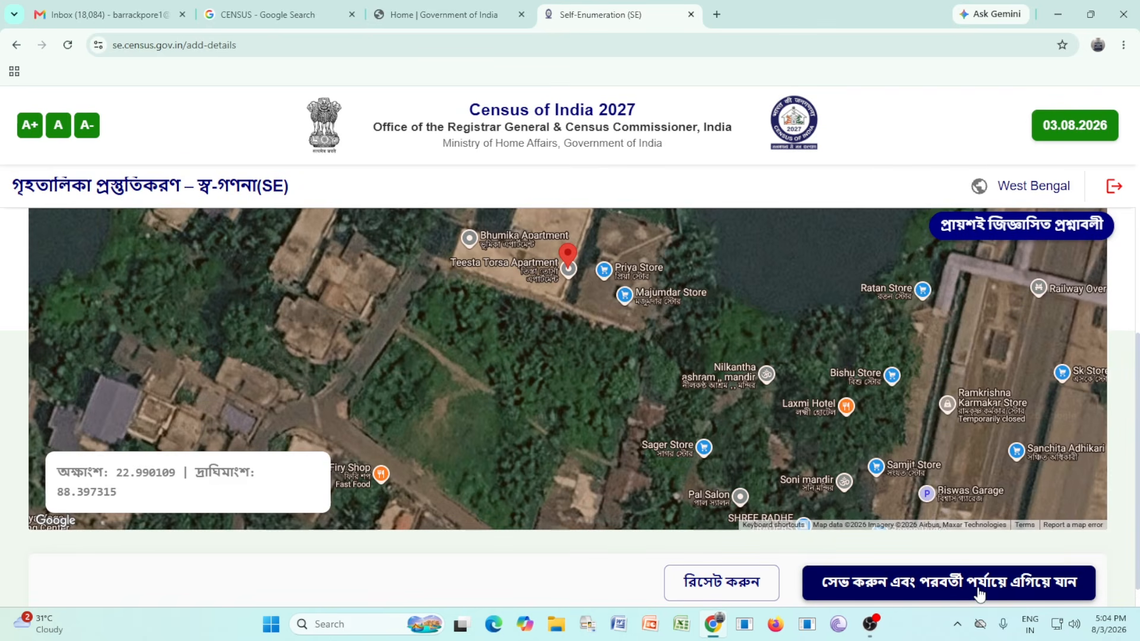
Save the location step and agree the selected location is correct.
scroll(953, 579, "down", 1)
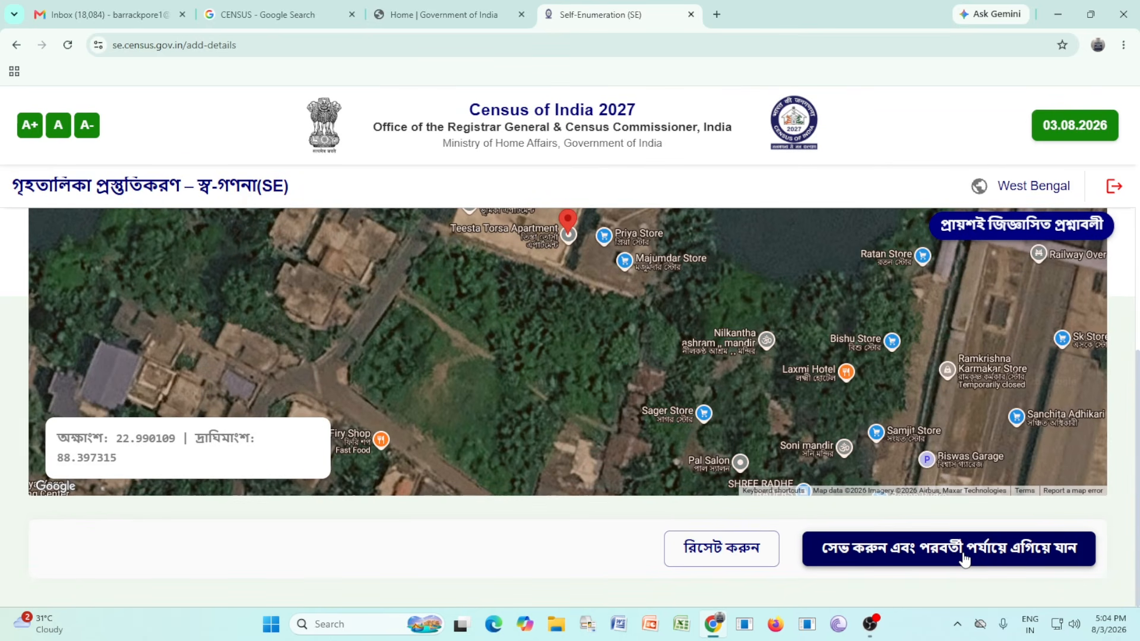
left_click(965, 558)
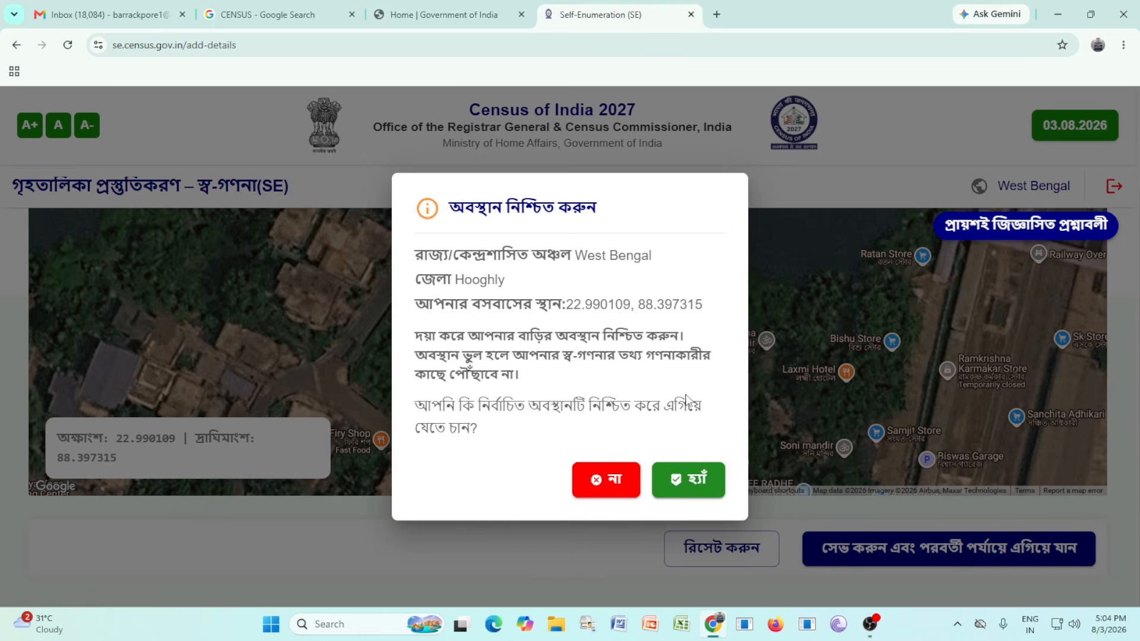
left_click(692, 489)
Set the floor material to mosaic/floor tiles and the wall material to burnt brick.
scroll(688, 486, "down", 3)
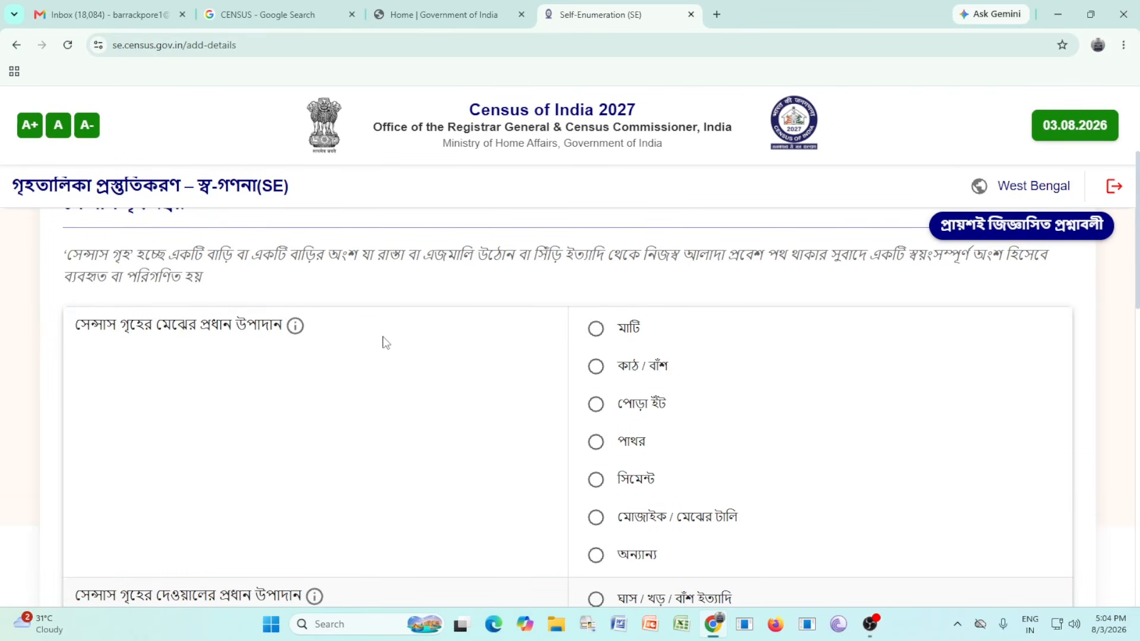
scroll(594, 389, "down", 1)
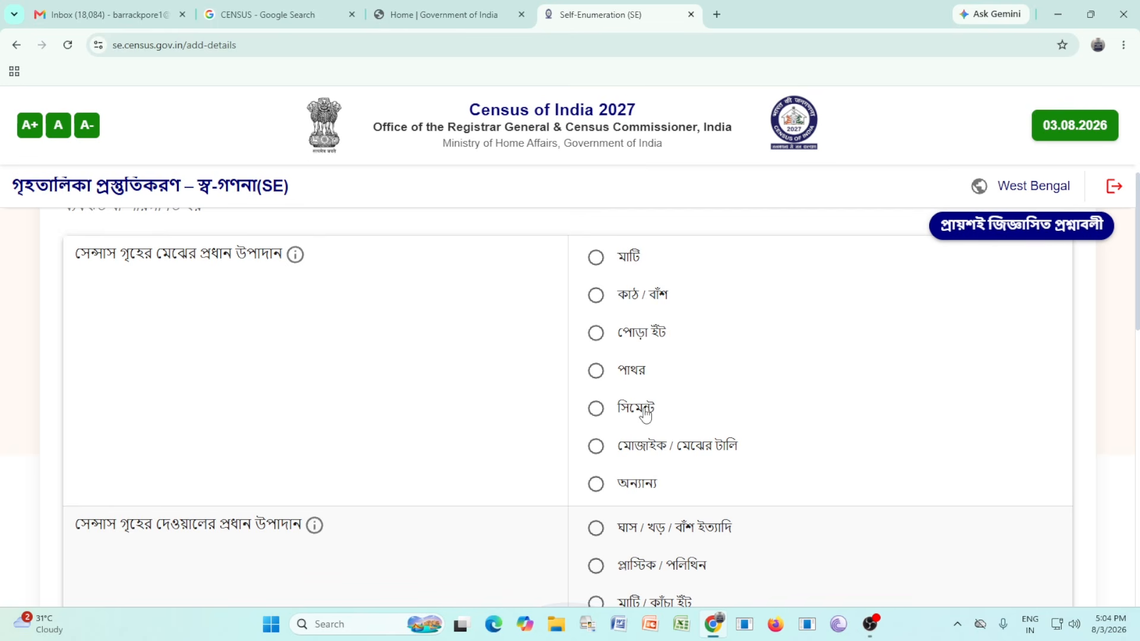
left_click(643, 411)
left_click(664, 450)
scroll(665, 454, "down", 4)
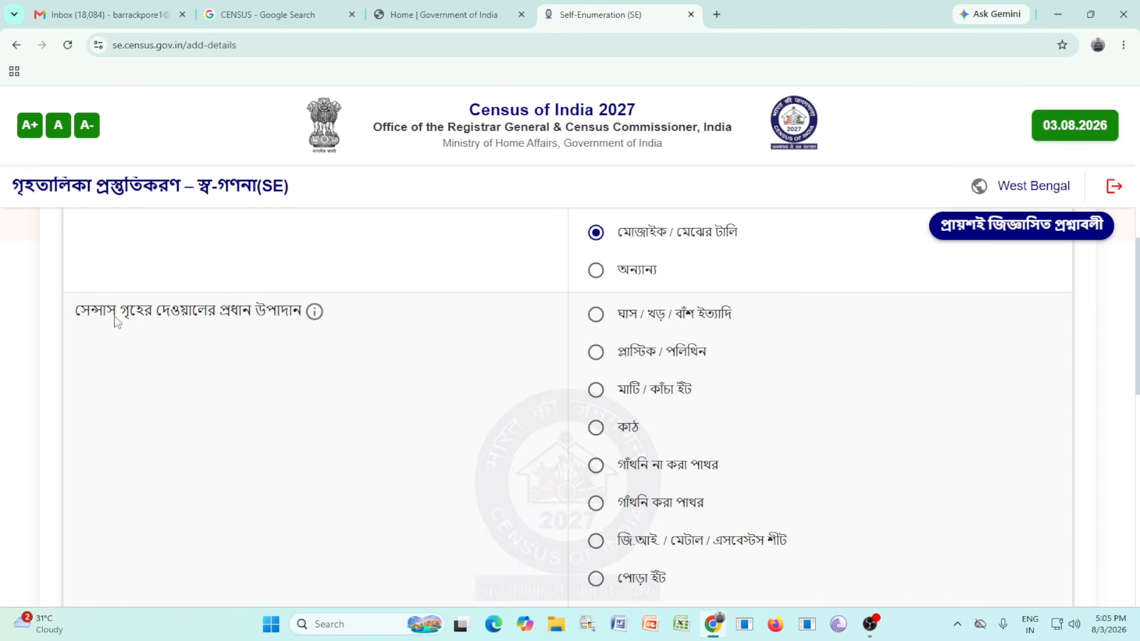
scroll(578, 390, "down", 1)
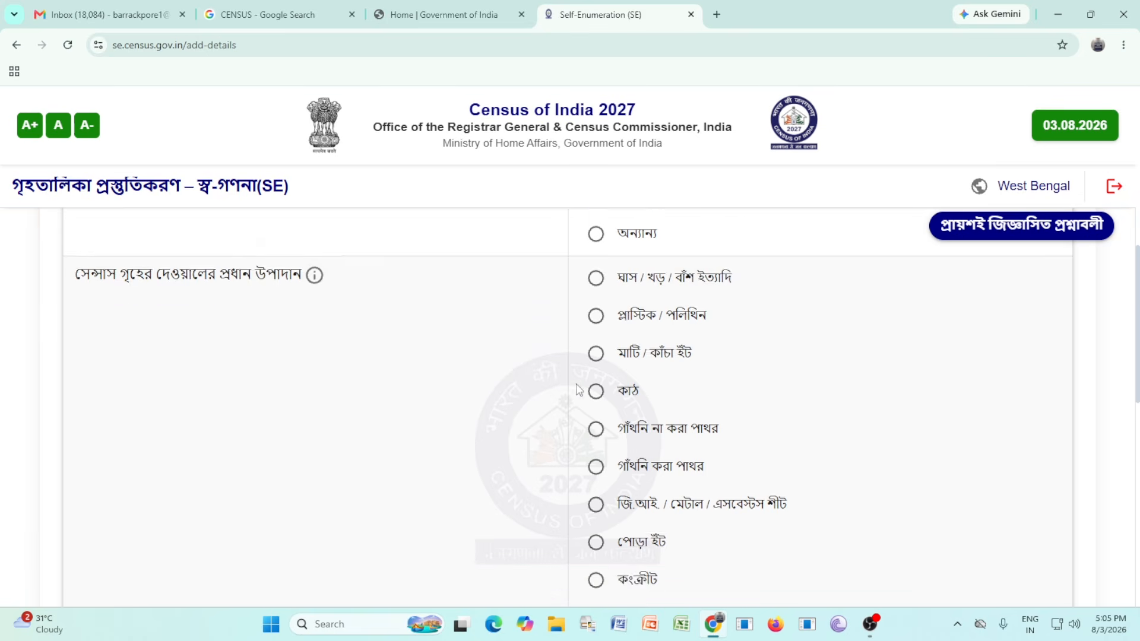
scroll(579, 390, "down", 2)
left_click(599, 437)
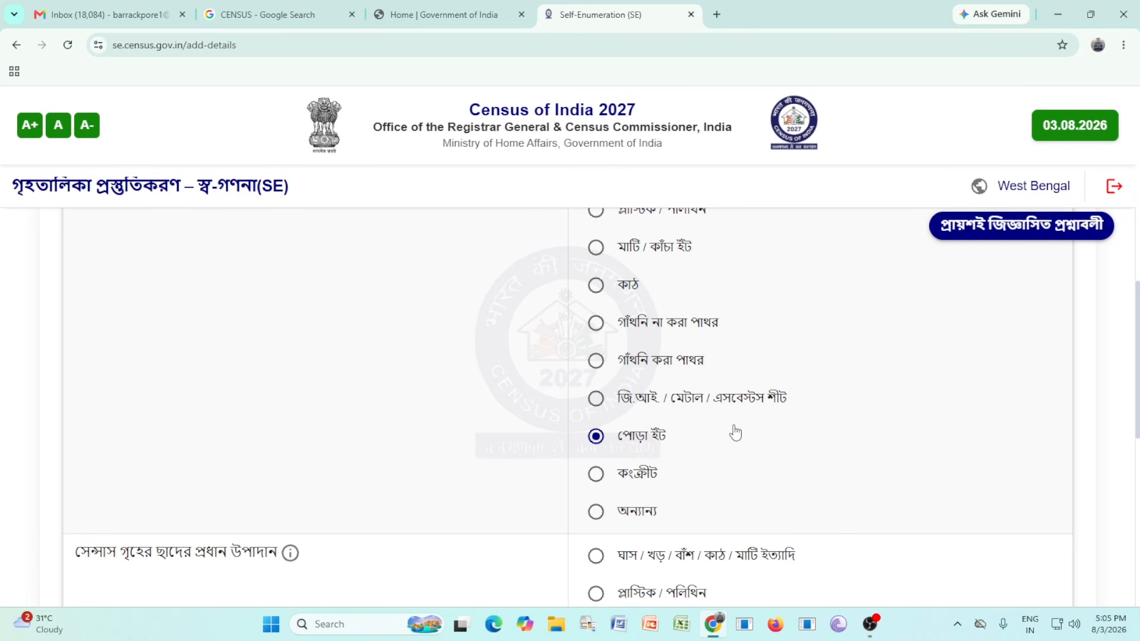
Mark the roof as concrete (কংক্রীট) and house condition as good (ভালো), then save.
scroll(733, 433, "down", 1)
scroll(735, 434, "down", 2)
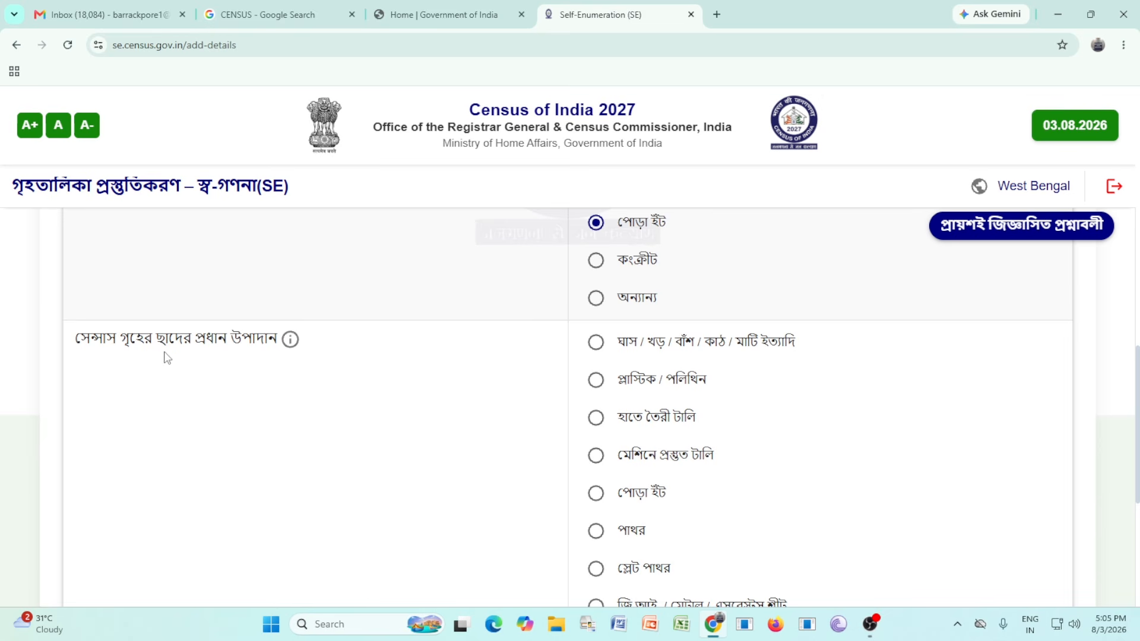
scroll(600, 385, "down", 2)
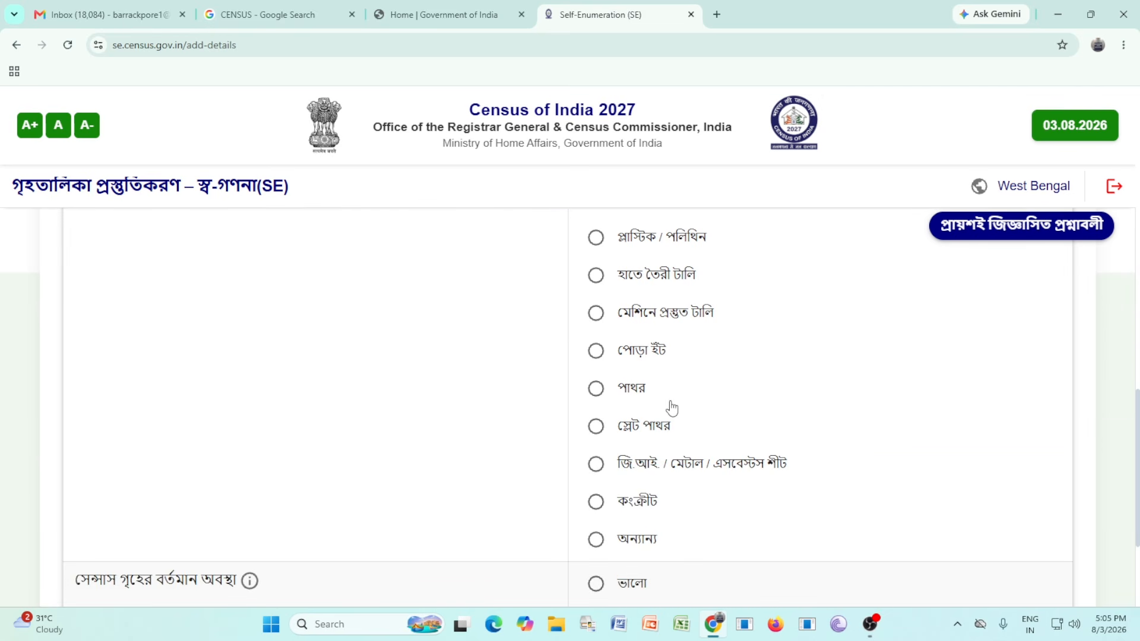
left_click(600, 503)
scroll(659, 423, "down", 2)
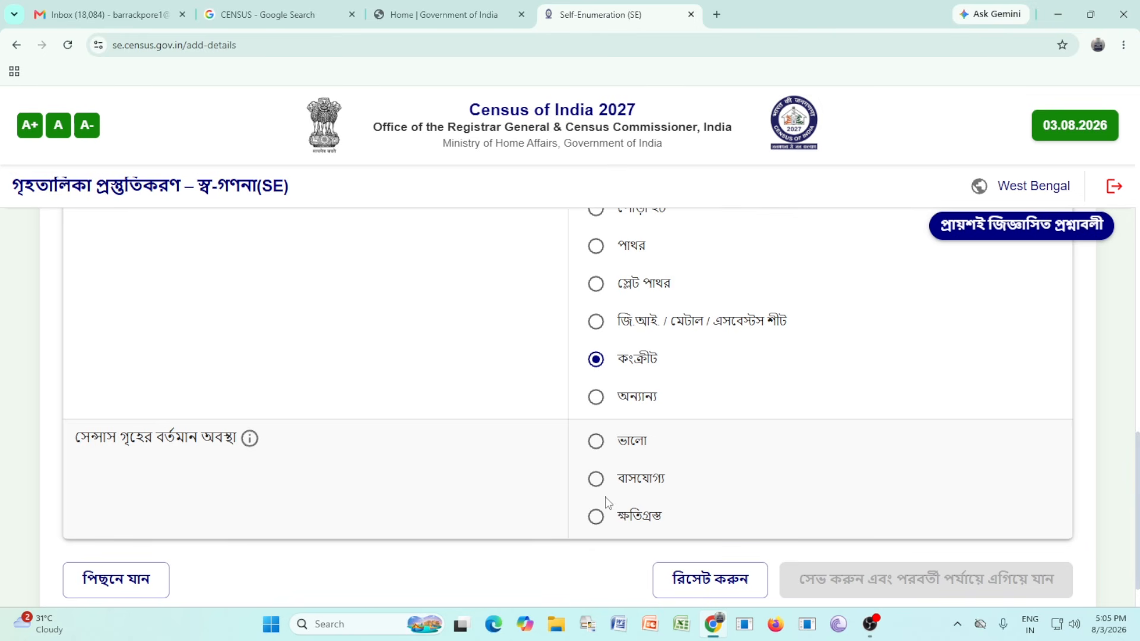
left_click(632, 450)
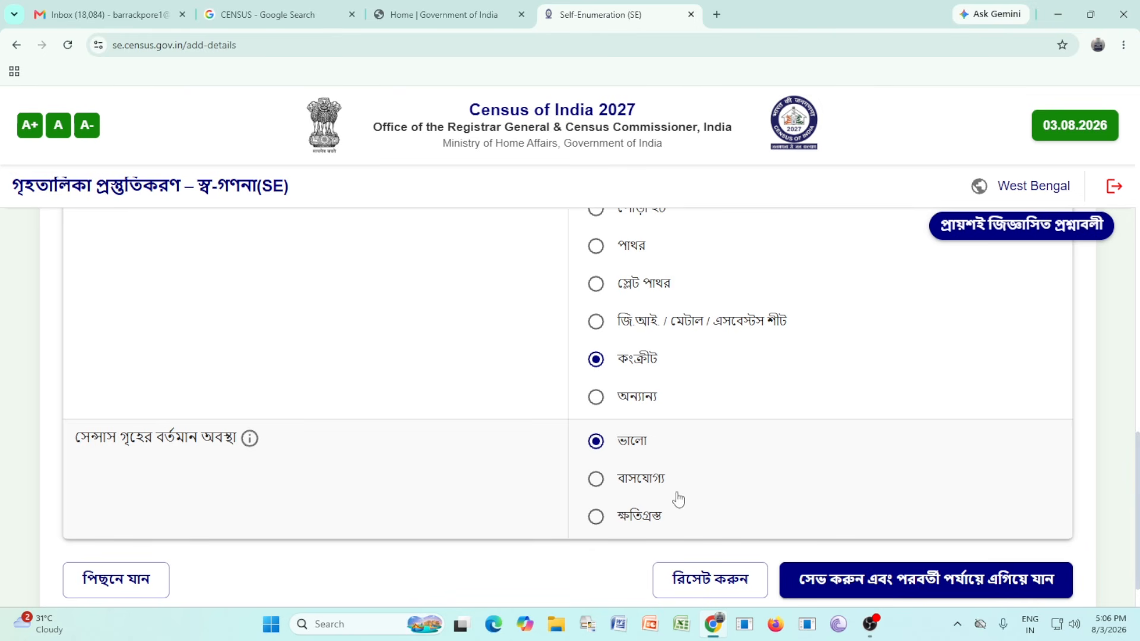
left_click(973, 591)
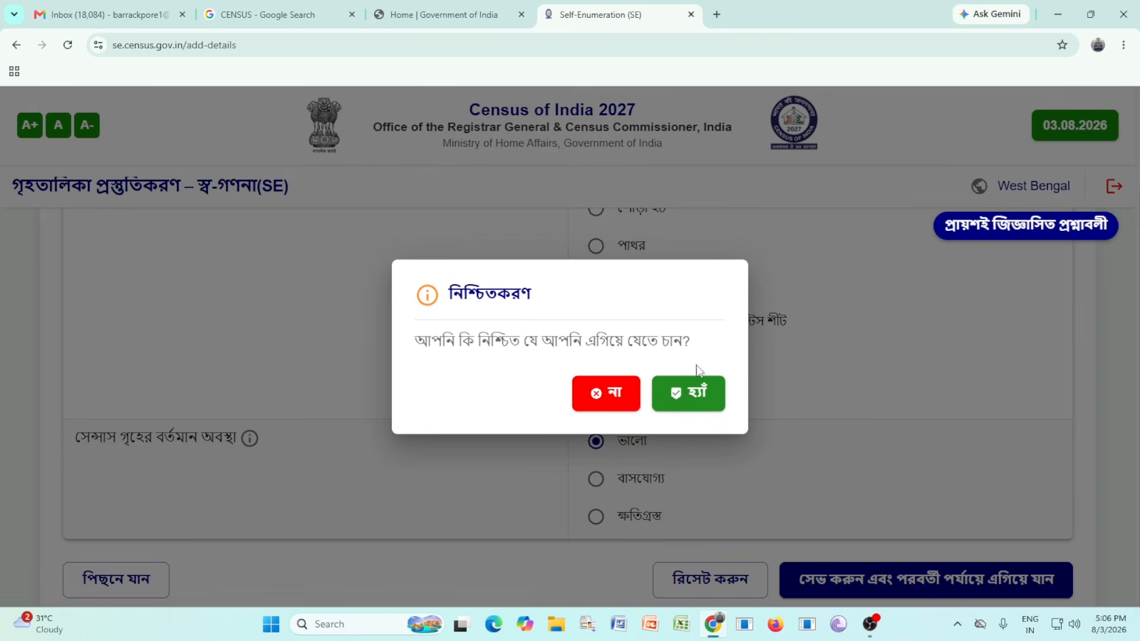
Confirm with হ্যাঁ to save the house details and proceed to general information.
left_click(695, 398)
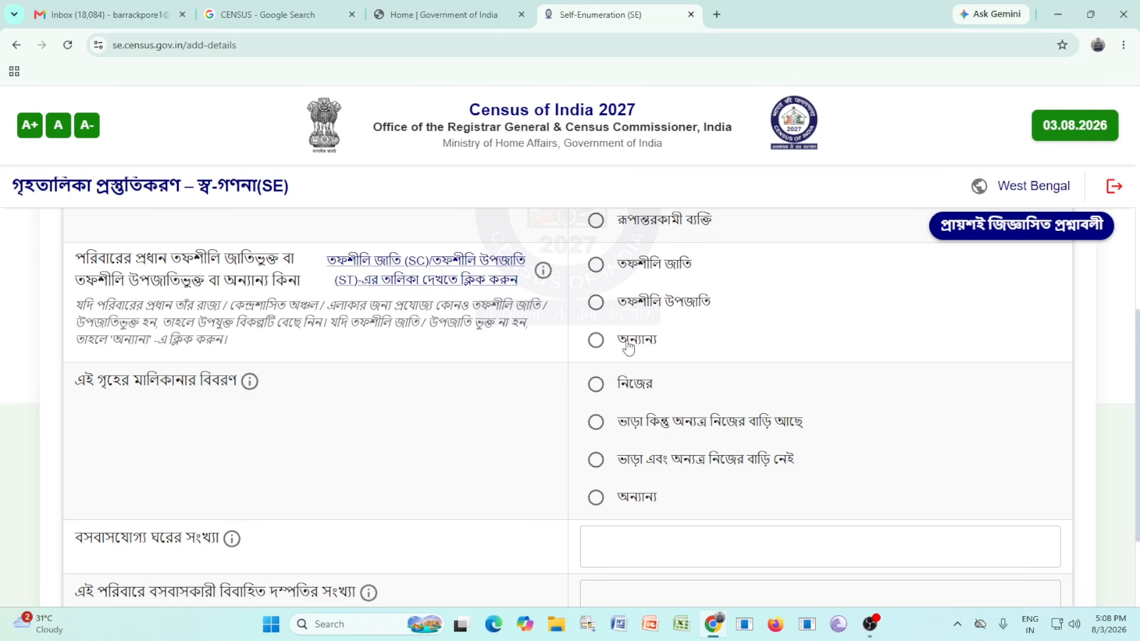
Record Other (অন্যান্য) caste, an owned house, 3 rooms and 0 married couples, then save.
left_click(628, 348)
scroll(434, 410, "down", 1)
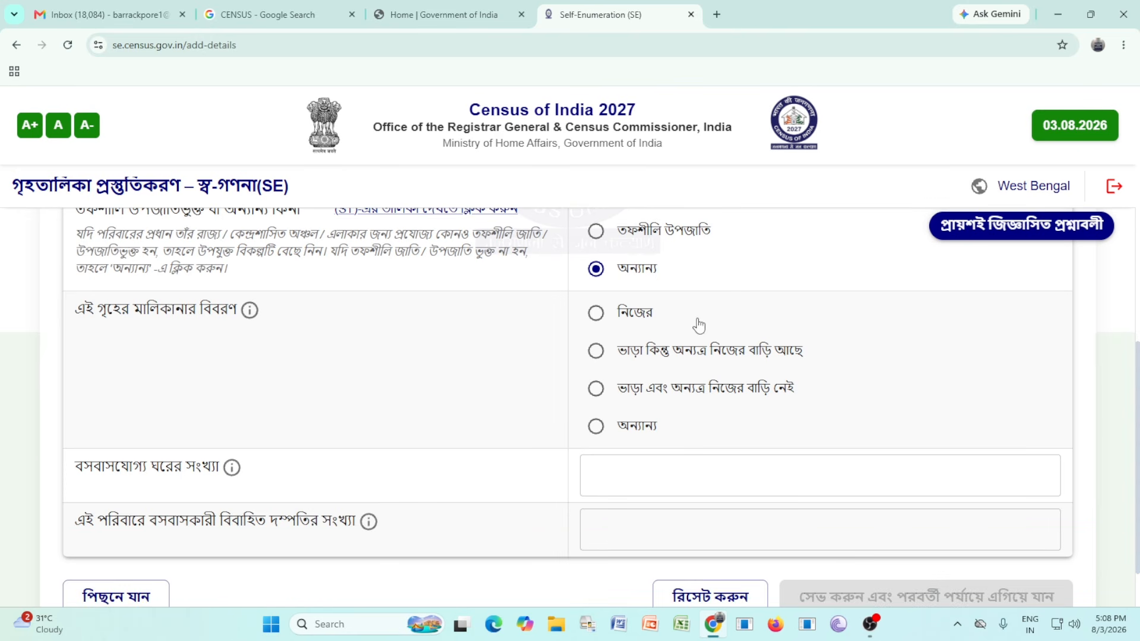
left_click(624, 323)
scroll(593, 458, "down", 1)
mouse_move(226, 411)
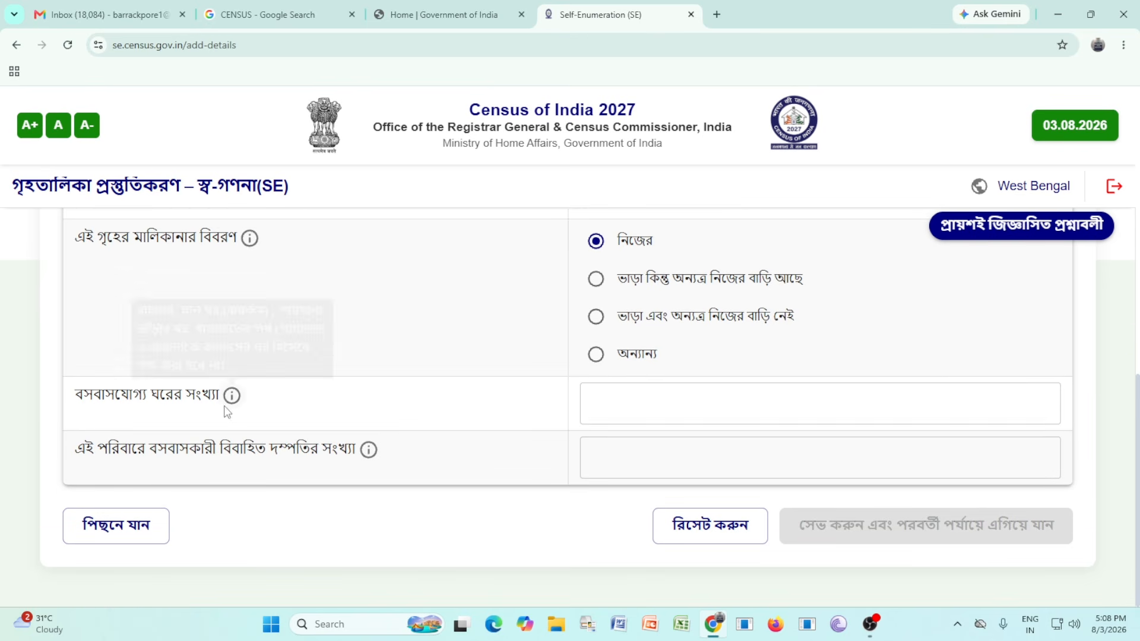
left_click(664, 397)
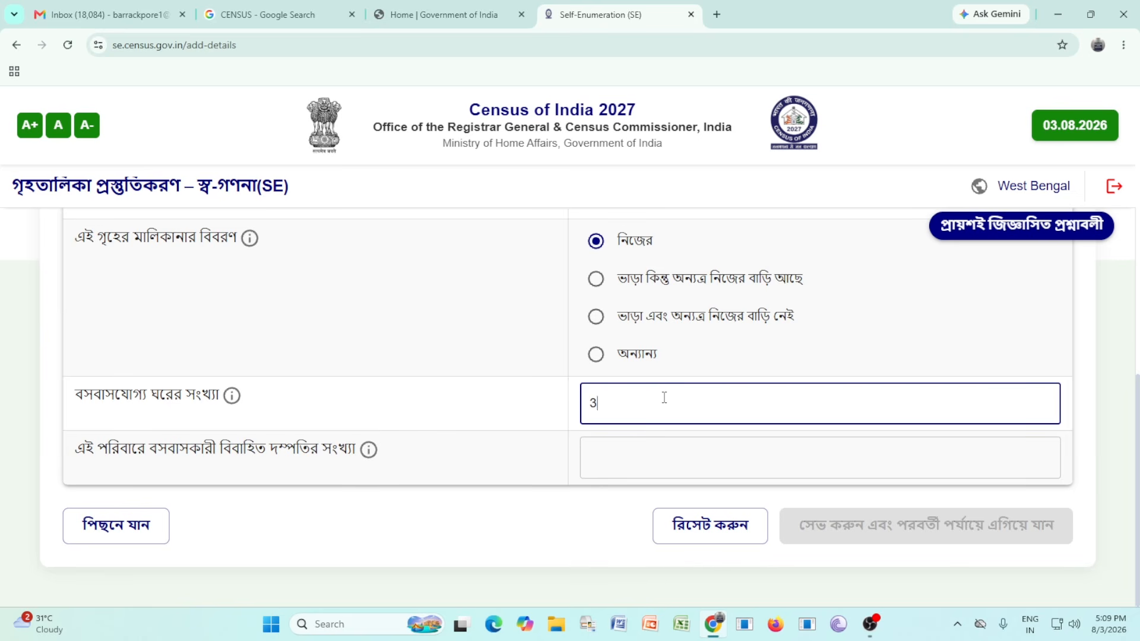
left_click(632, 463)
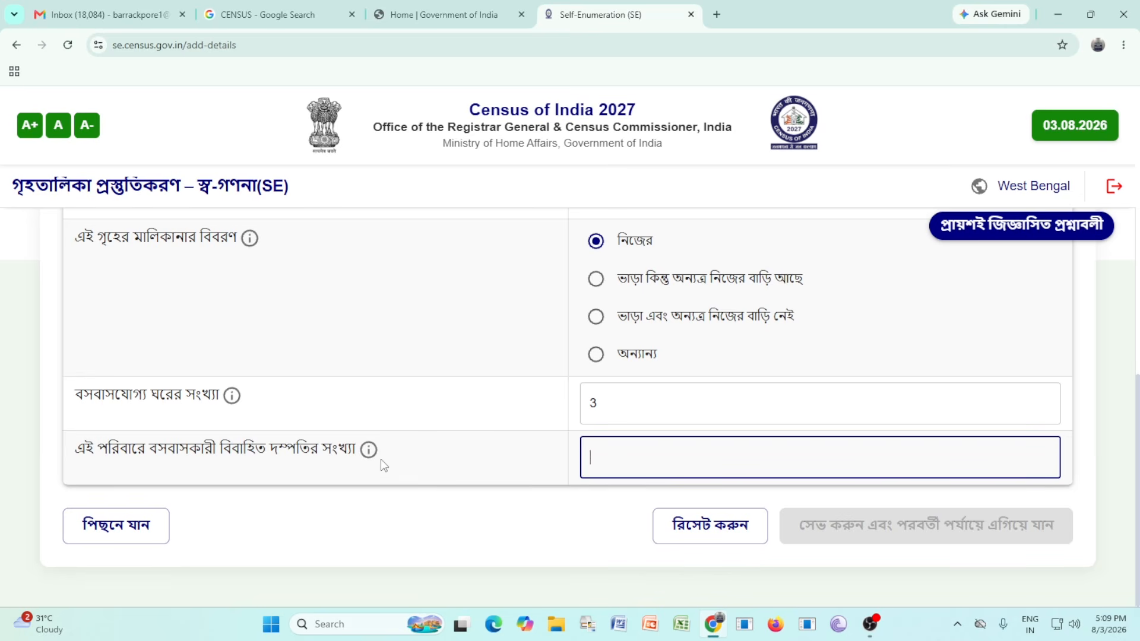
type("0")
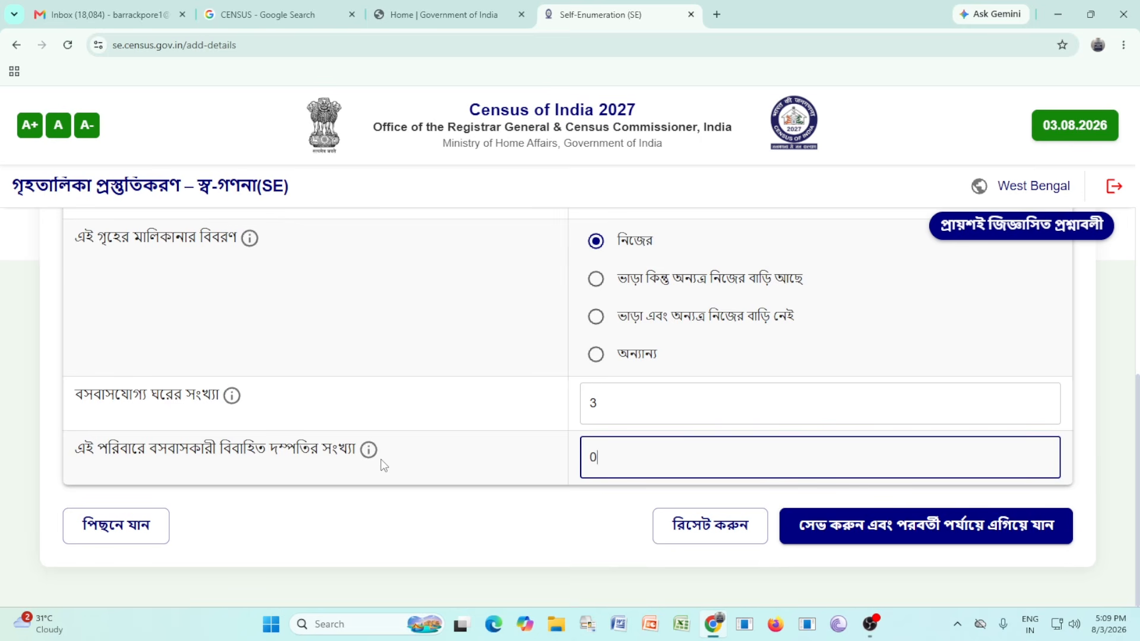
left_click(873, 534)
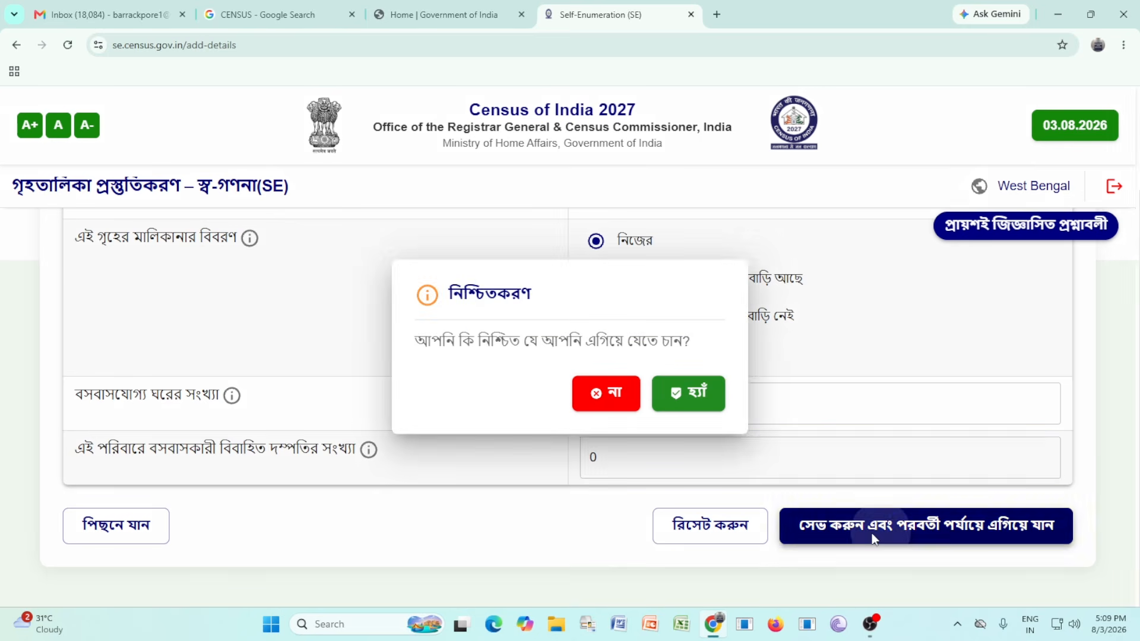
Record tubewell/borehole drinking water within the premises and electricity as the main lighting source.
left_click(697, 396)
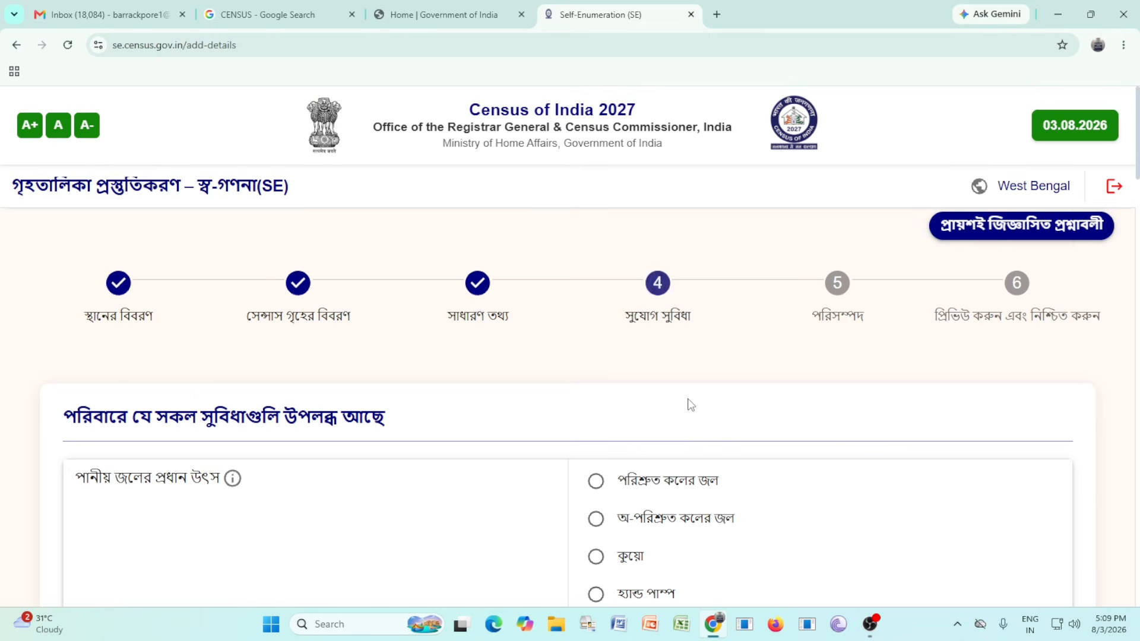
scroll(689, 439, "down", 2)
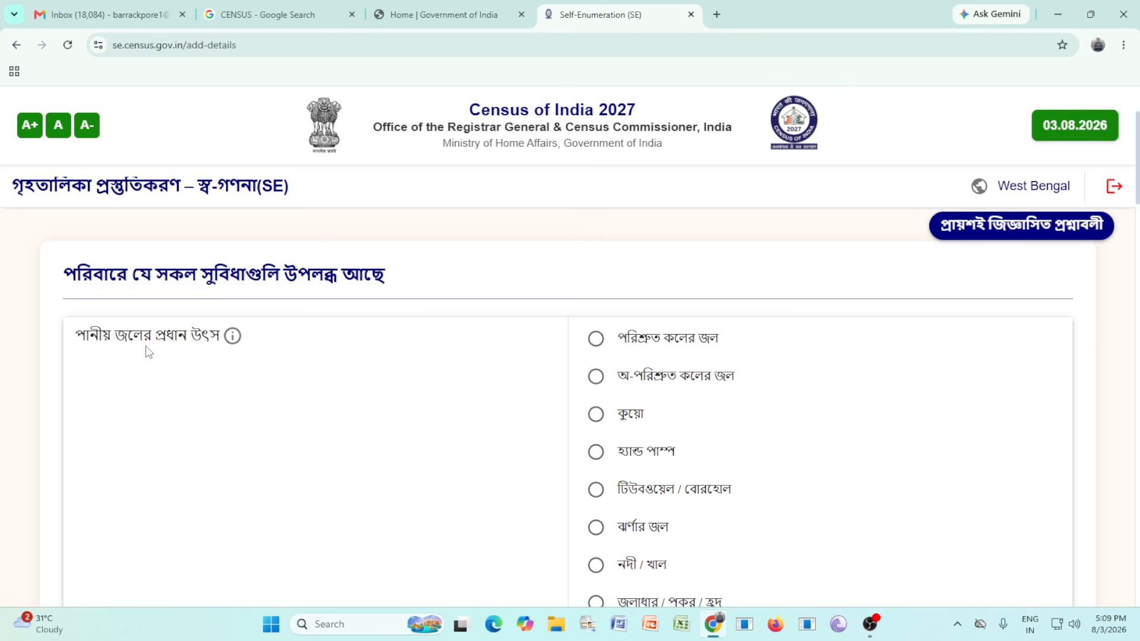
scroll(427, 390, "down", 1)
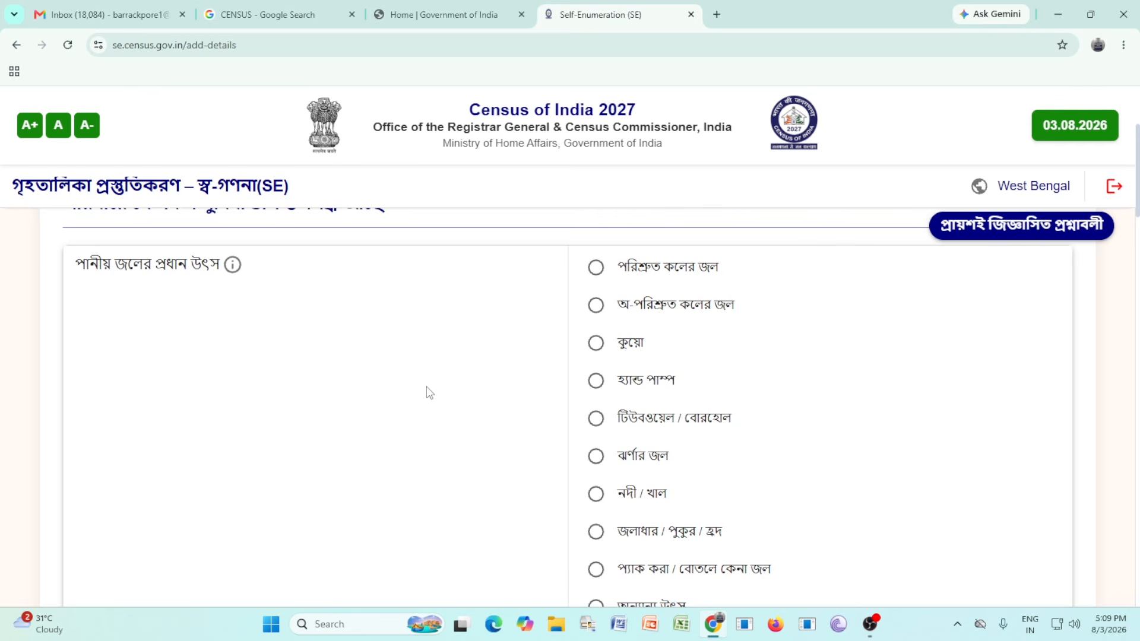
scroll(429, 393, "down", 1)
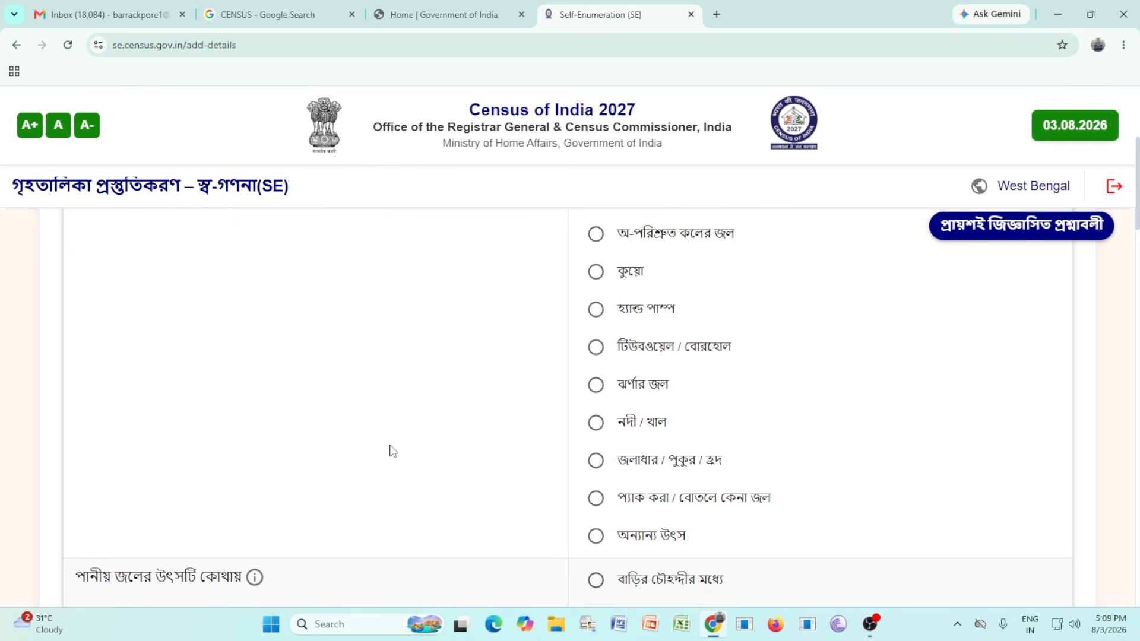
left_click(641, 350)
scroll(593, 377, "down", 2)
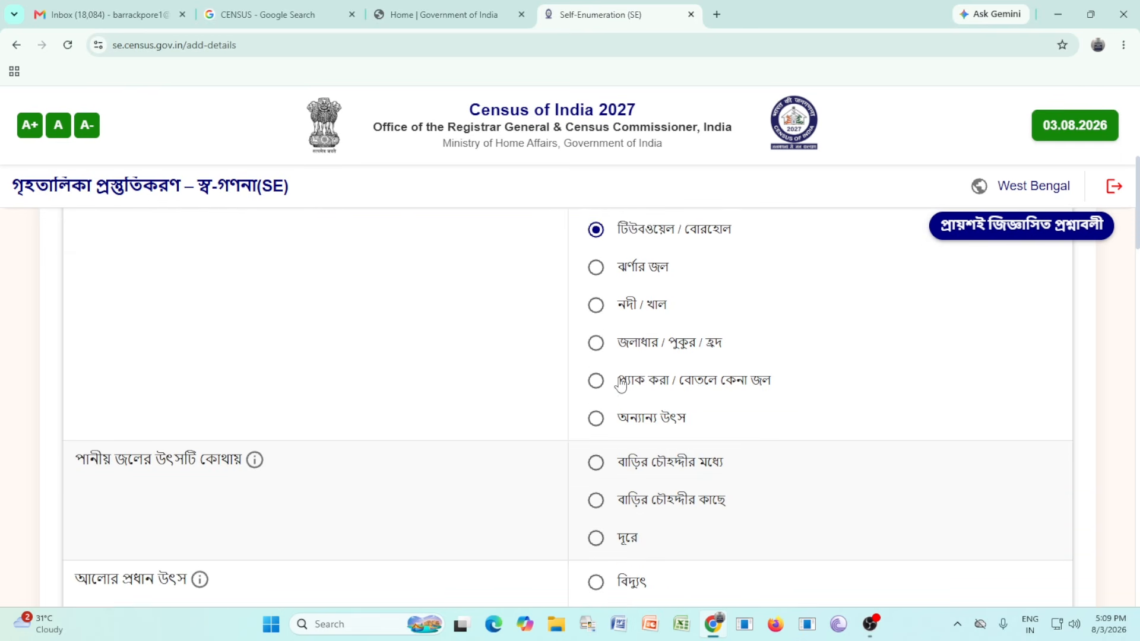
scroll(325, 450, "up", 1)
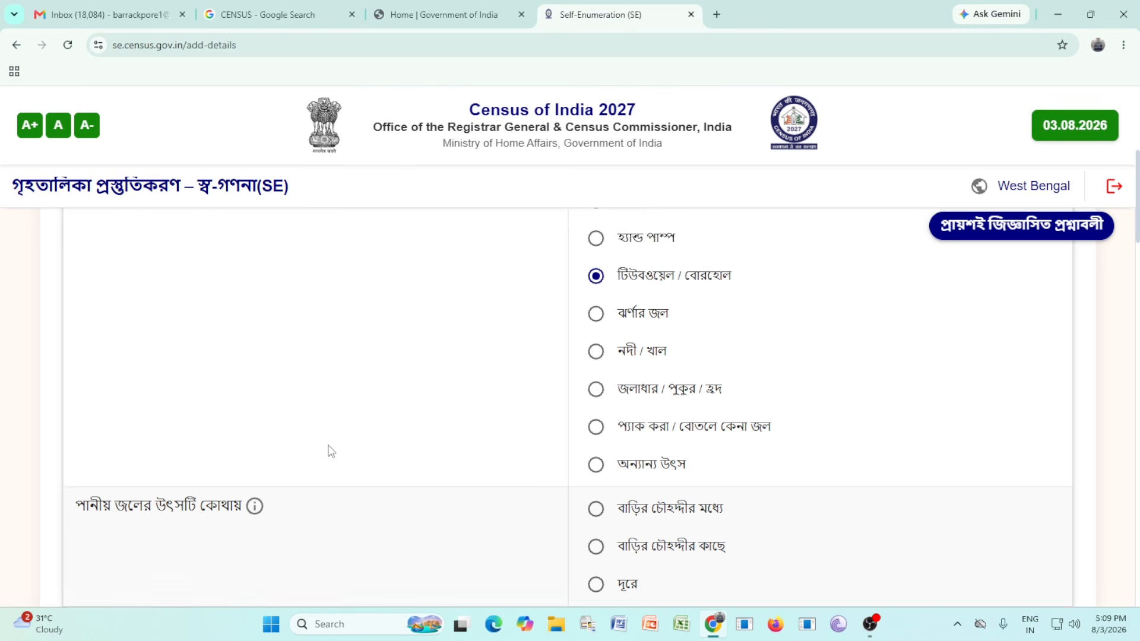
scroll(368, 449, "down", 1)
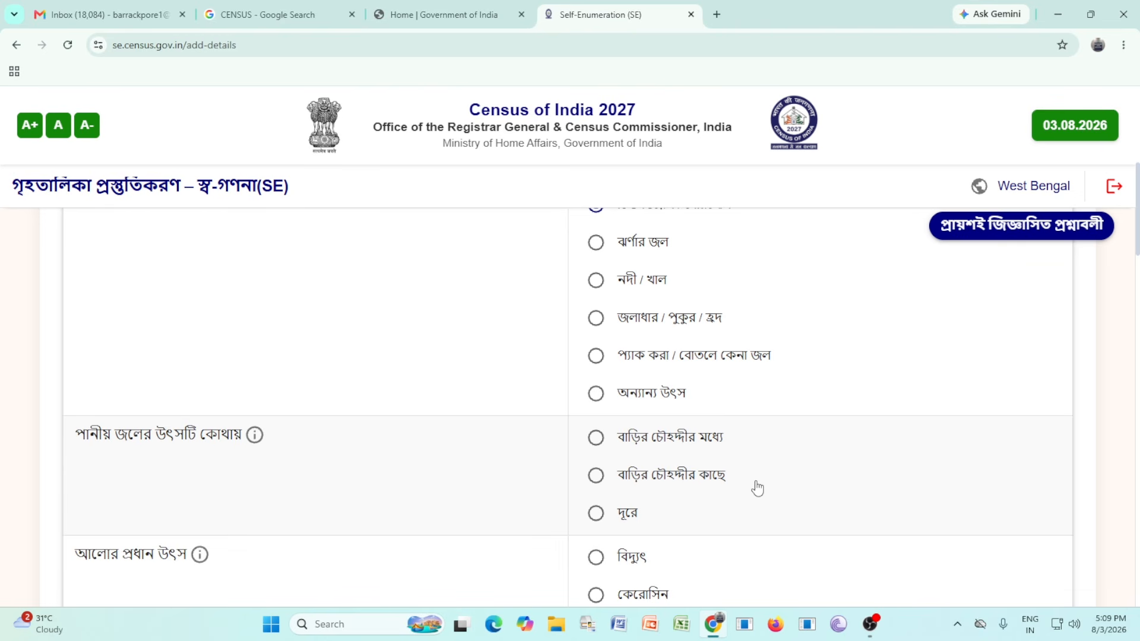
left_click(668, 438)
scroll(665, 439, "down", 2)
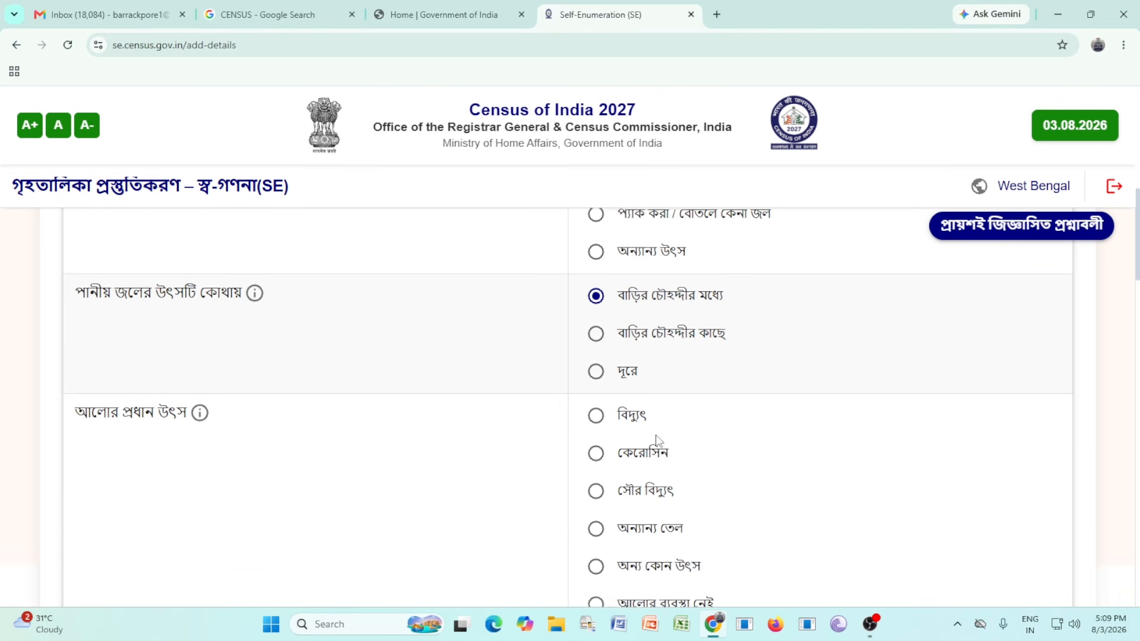
left_click(597, 416)
Record a toilet used only by this household, connected to a piped sewer system.
scroll(605, 499, "down", 2)
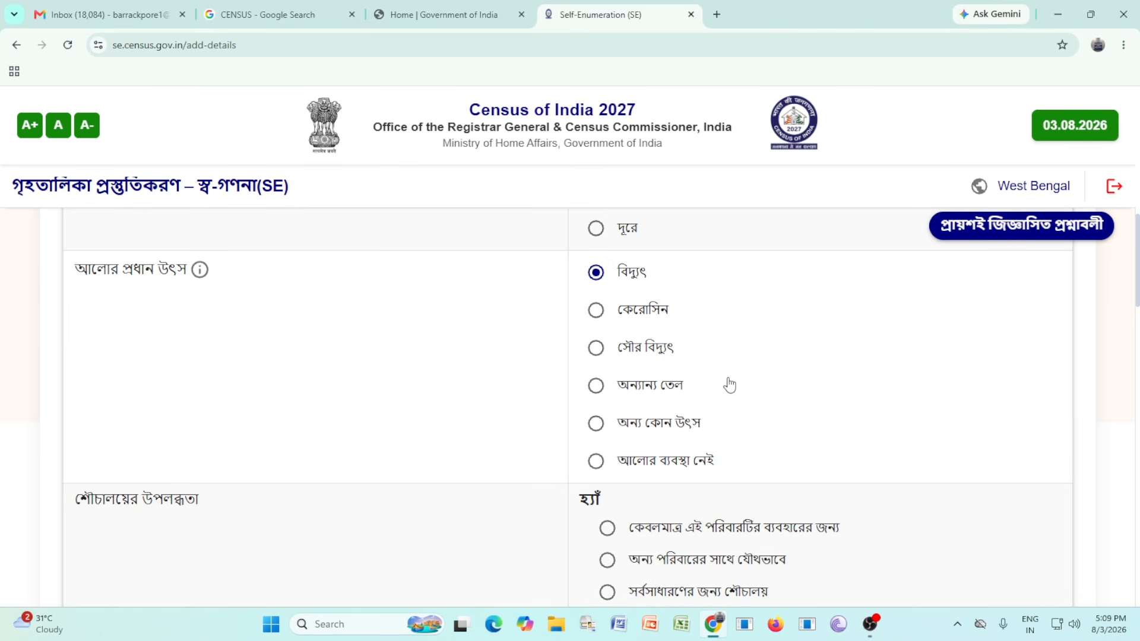
scroll(727, 397, "down", 2)
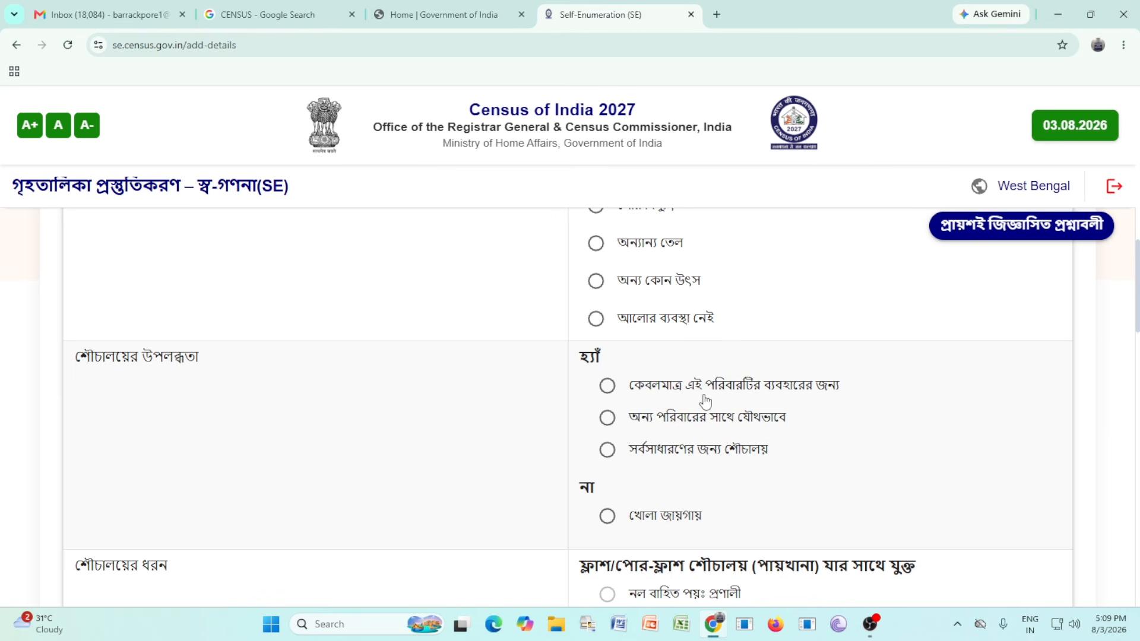
left_click(608, 387)
scroll(772, 422, "down", 2)
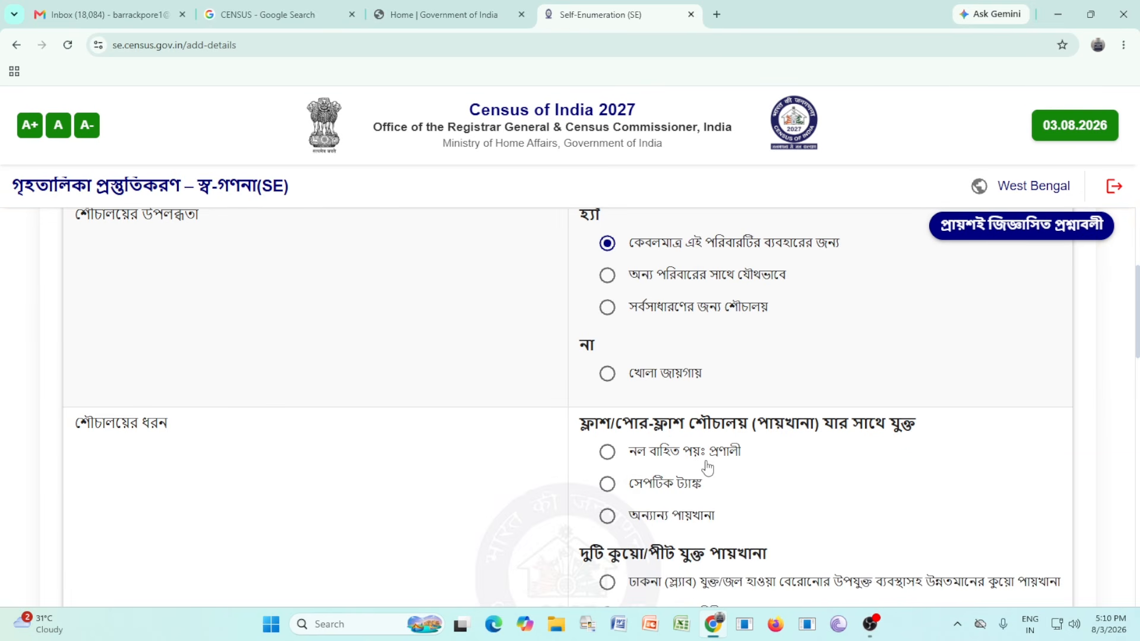
scroll(736, 467, "down", 1)
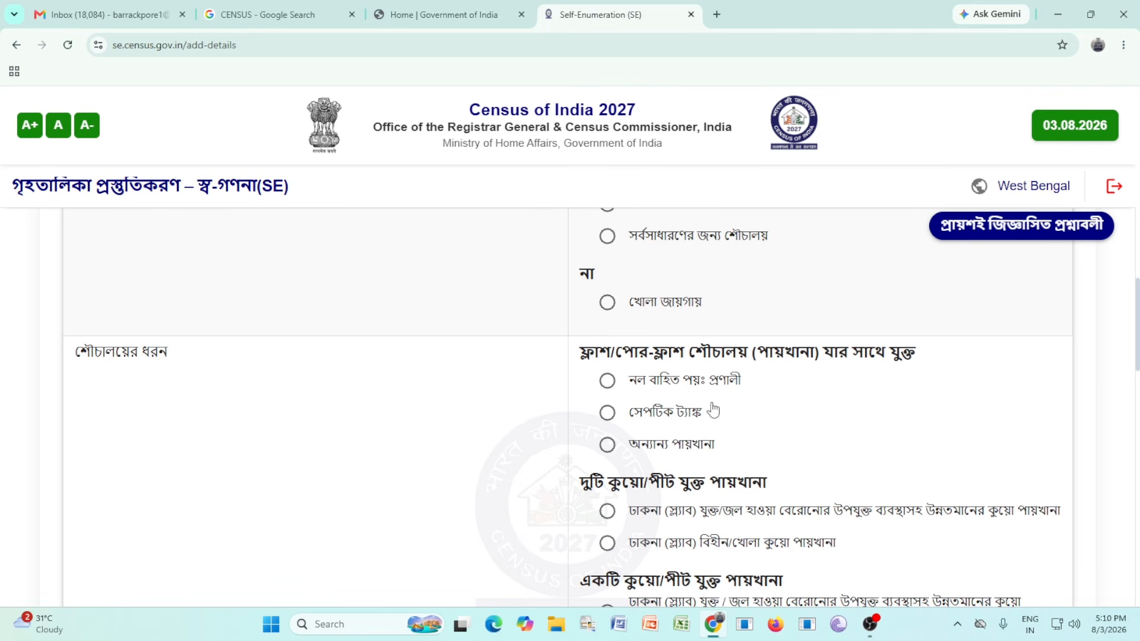
left_click(615, 385)
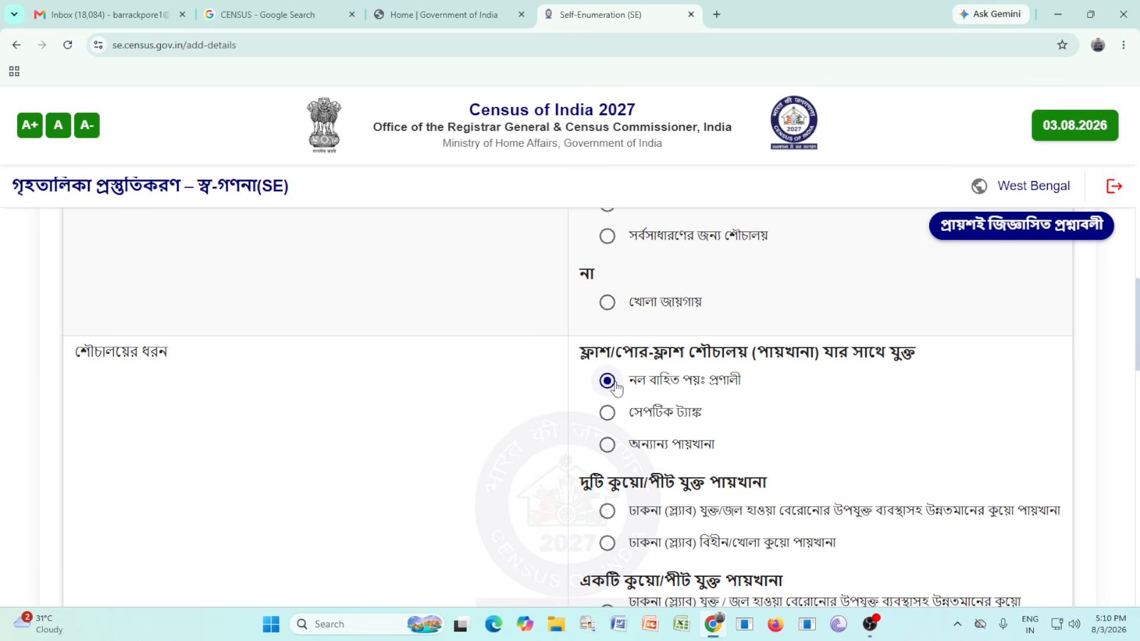
scroll(580, 390, "down", 7)
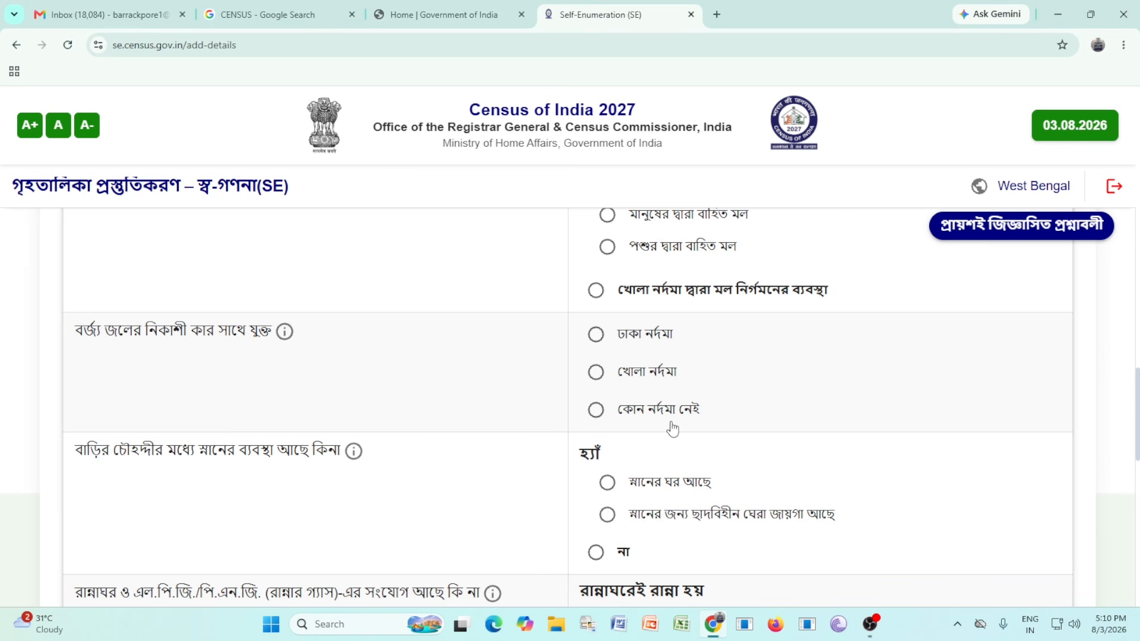
Record waste water going to a covered drain and a bathroom in the house.
left_click(595, 334)
scroll(592, 347, "down", 1)
scroll(590, 350, "down", 2)
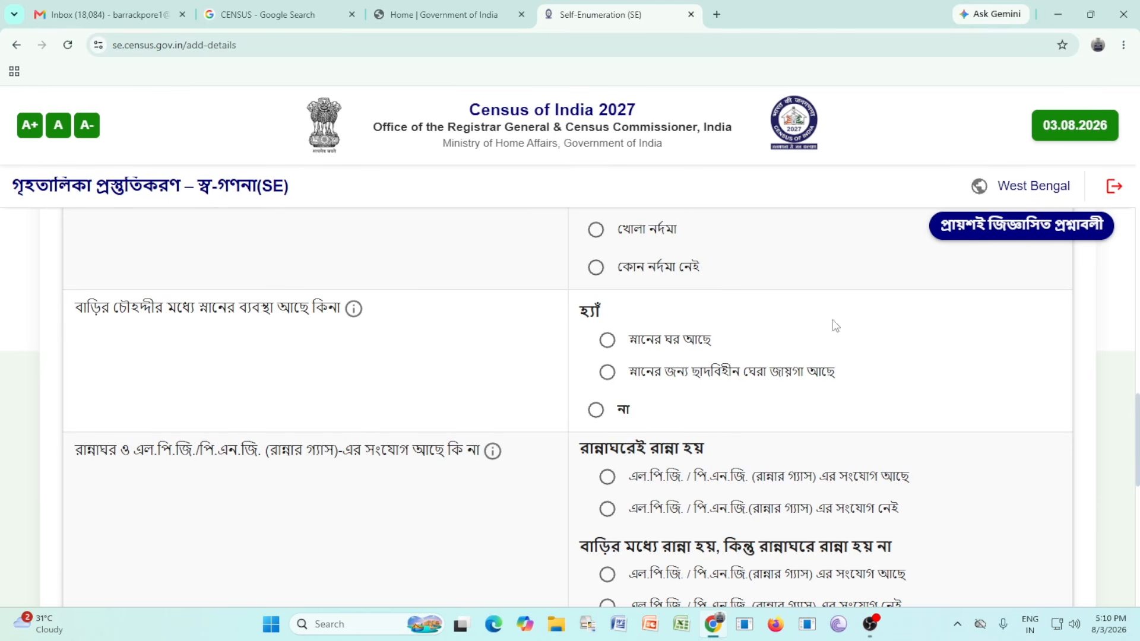
left_click(607, 341)
scroll(799, 392, "down", 2)
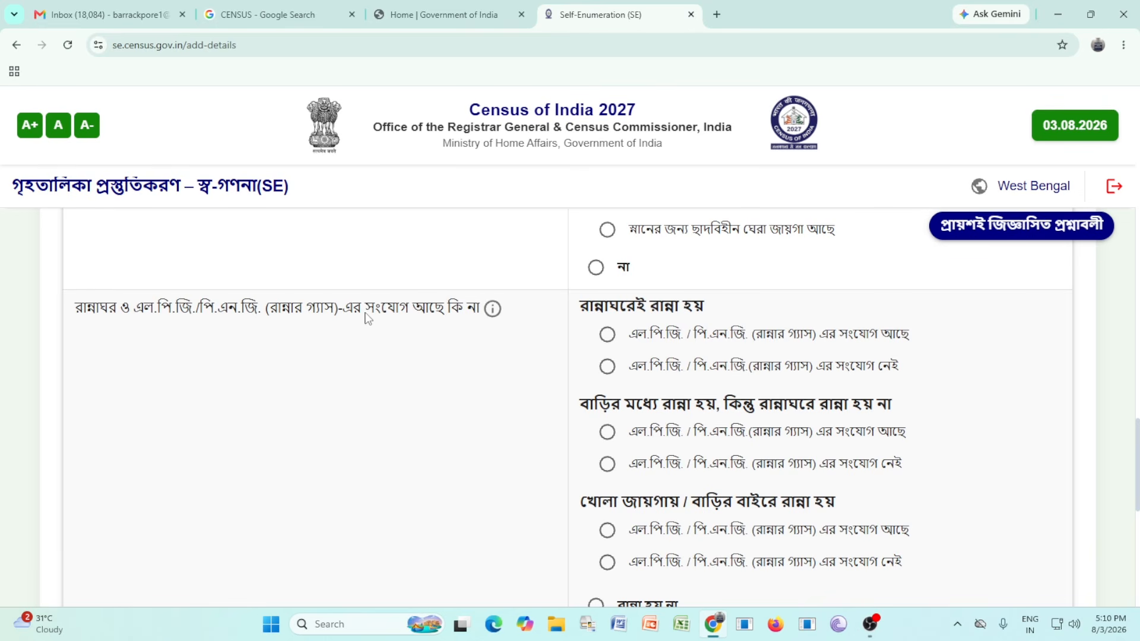
Record kitchen cooking with an LPG/PNG connection and LPG/PNG as main fuel, then save the page.
left_click(607, 334)
scroll(915, 389, "down", 5)
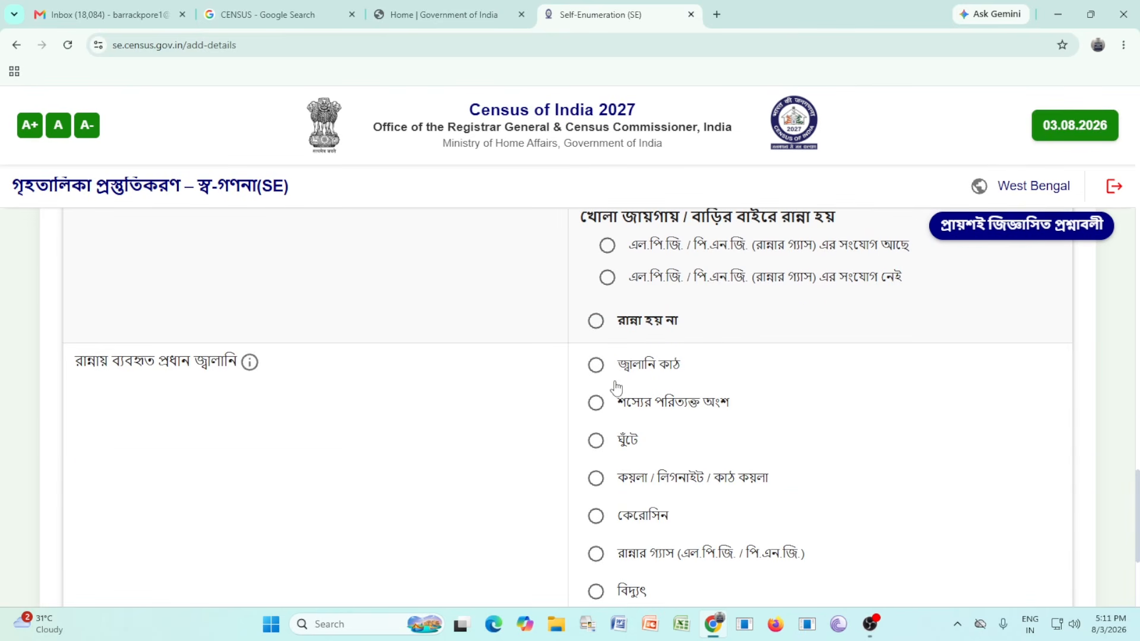
scroll(758, 371, "down", 2)
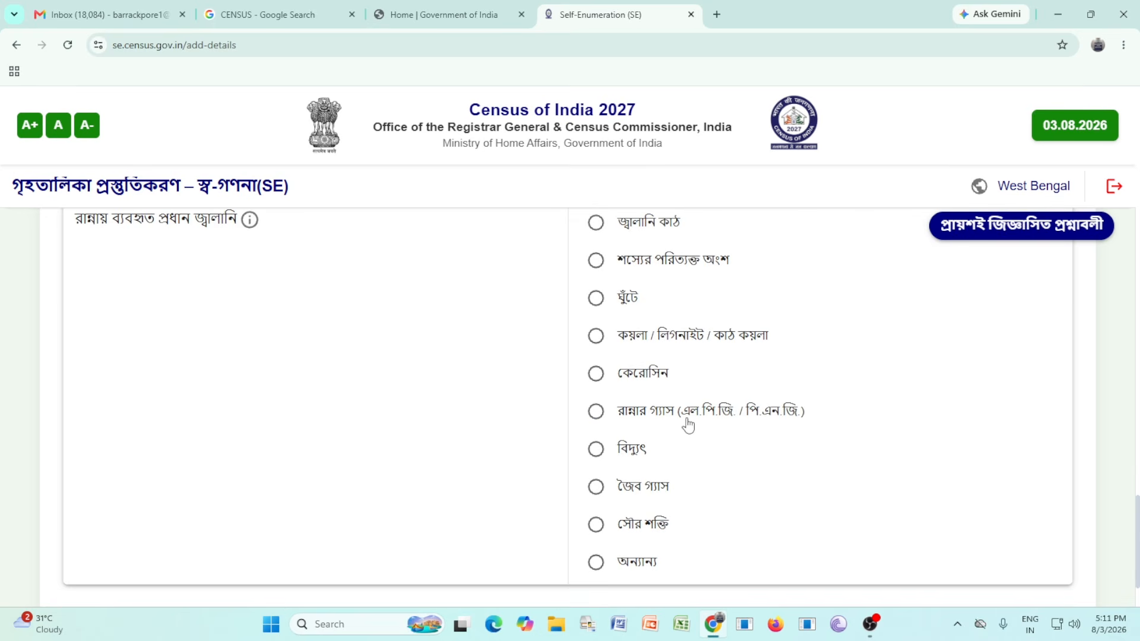
left_click(688, 425)
scroll(688, 425, "up", 2)
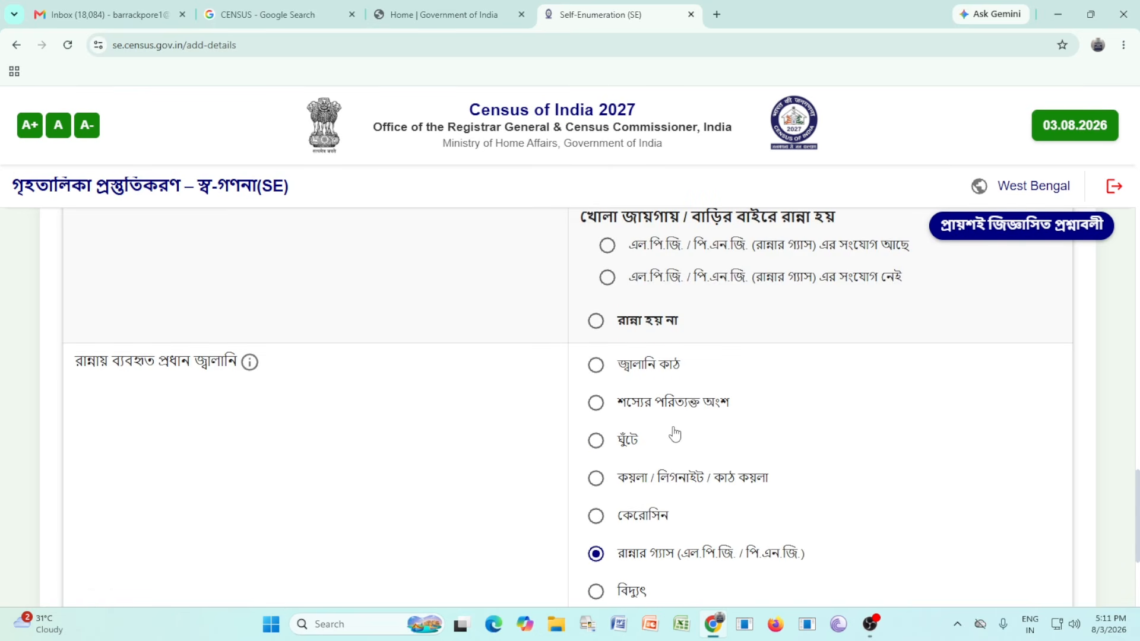
scroll(666, 493, "down", 4)
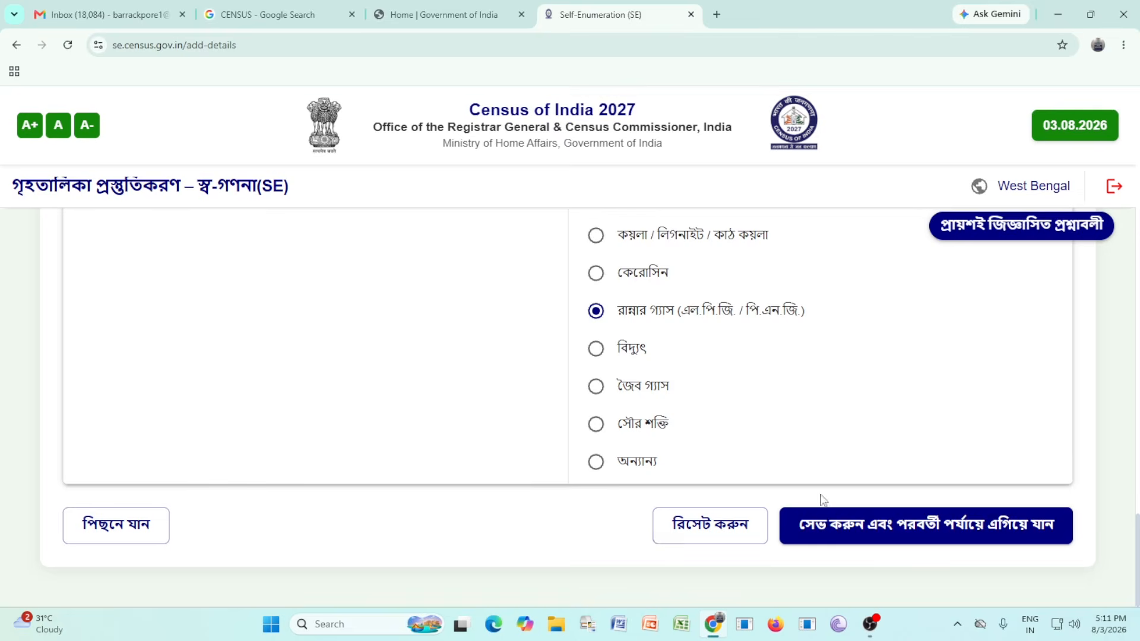
left_click(830, 537)
Answer radio via mobile/smartphone, television via cable connection, and internet via mobile/smartphone.
left_click(681, 405)
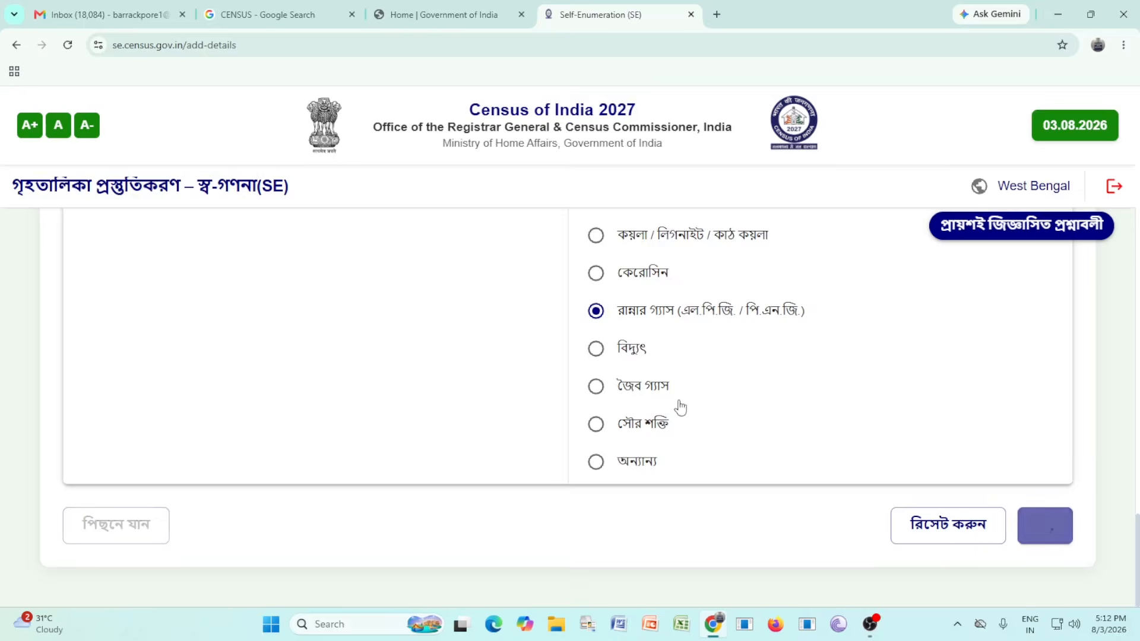
scroll(682, 415, "down", 3)
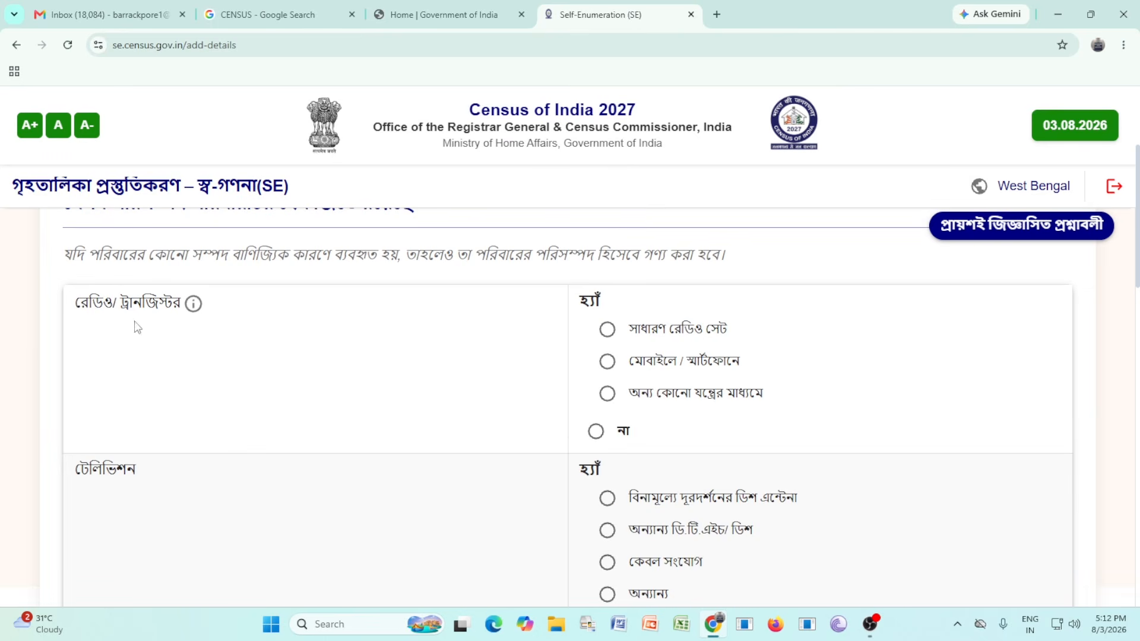
left_click(661, 368)
scroll(653, 380, "down", 3)
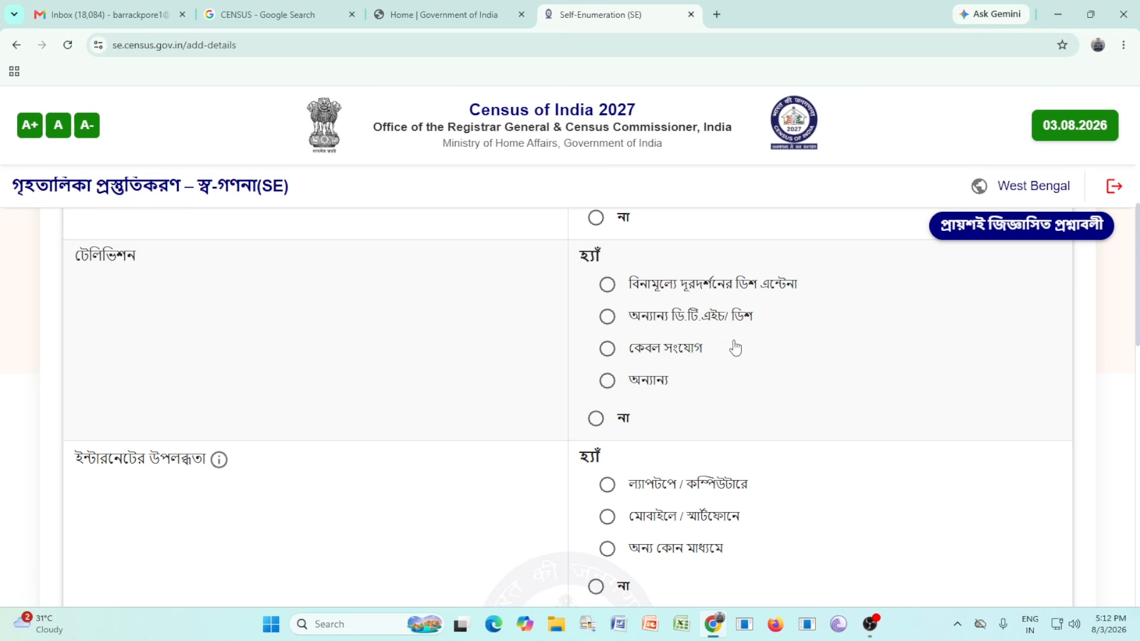
left_click(700, 349)
scroll(751, 348, "down", 2)
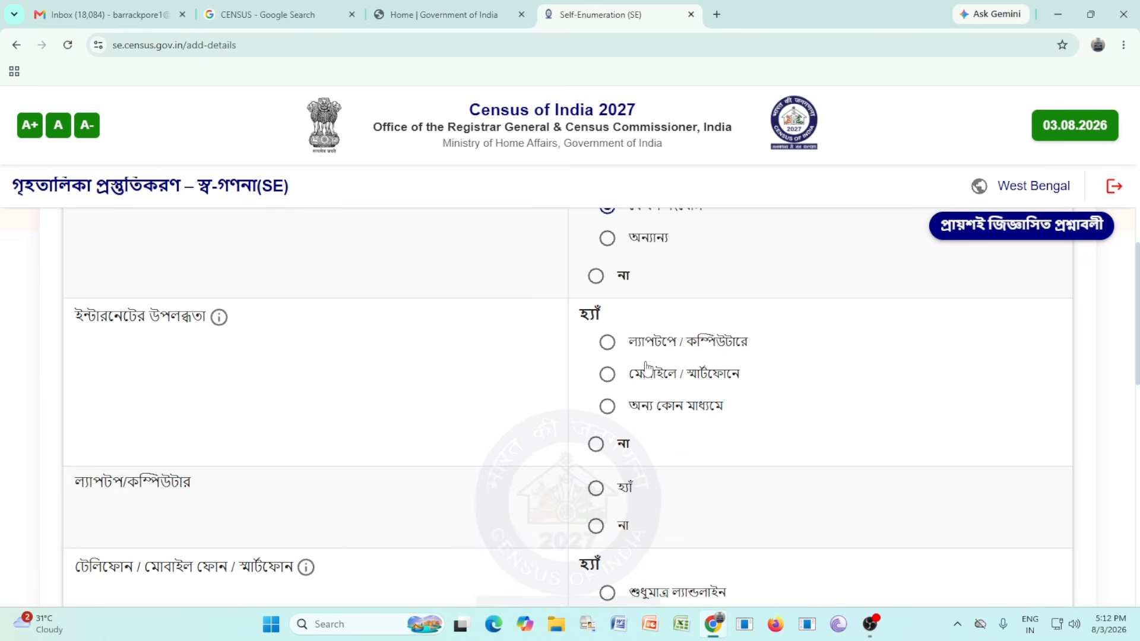
left_click(617, 386)
Answer no laptop, a smartphone, no bicycle or two-wheeler, and no car, jeep or van.
scroll(503, 389, "down", 3)
scroll(758, 299, "up", 2)
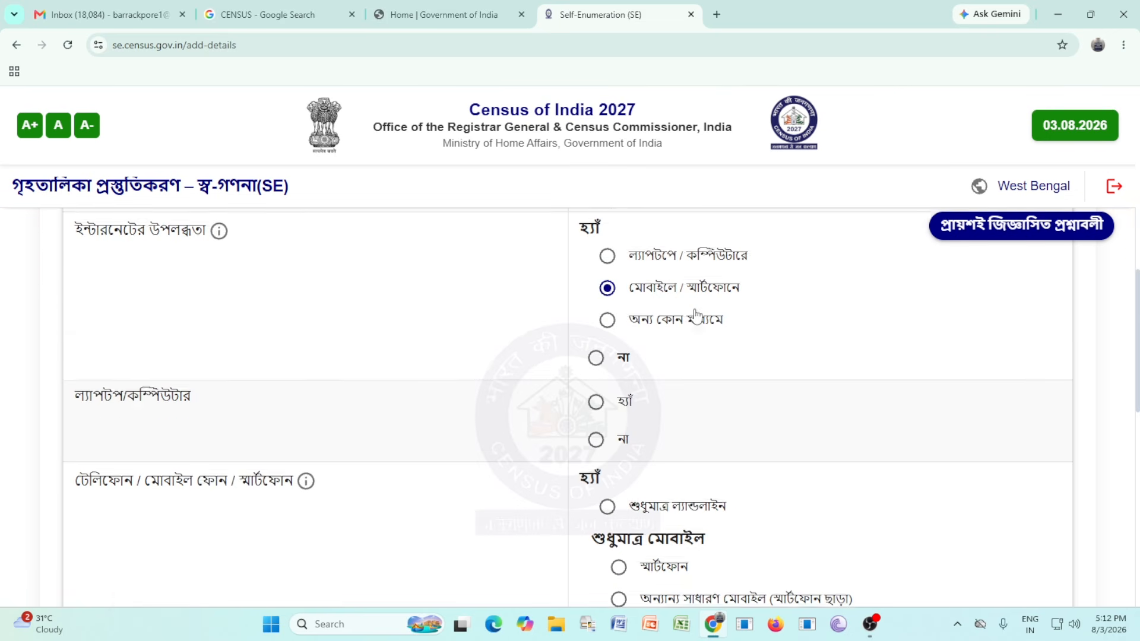
left_click(595, 454)
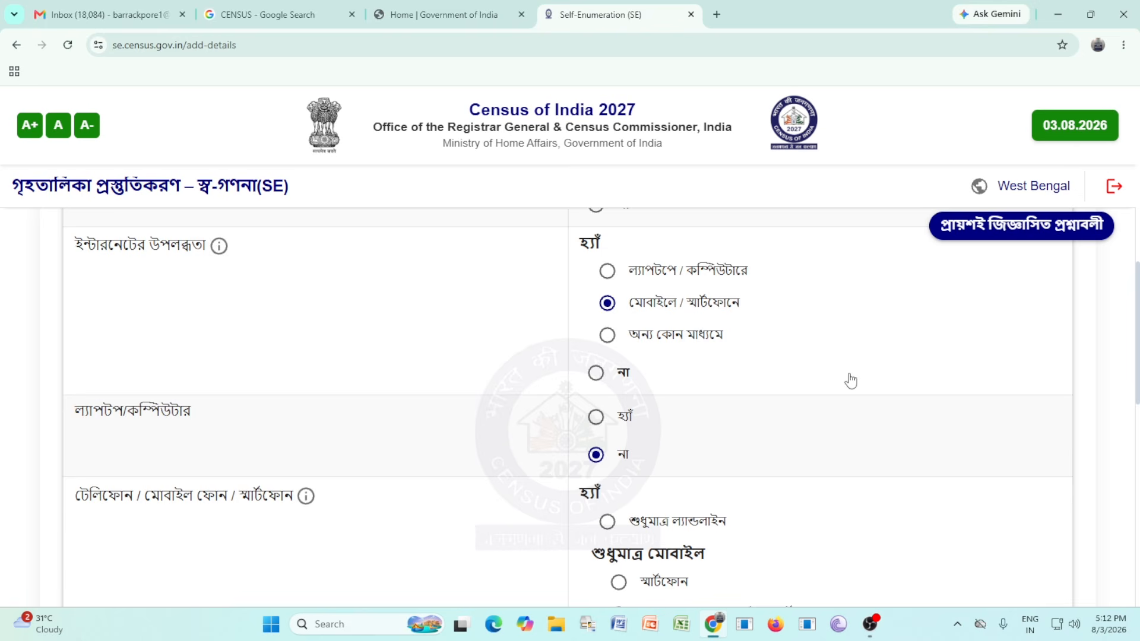
scroll(852, 379, "down", 2)
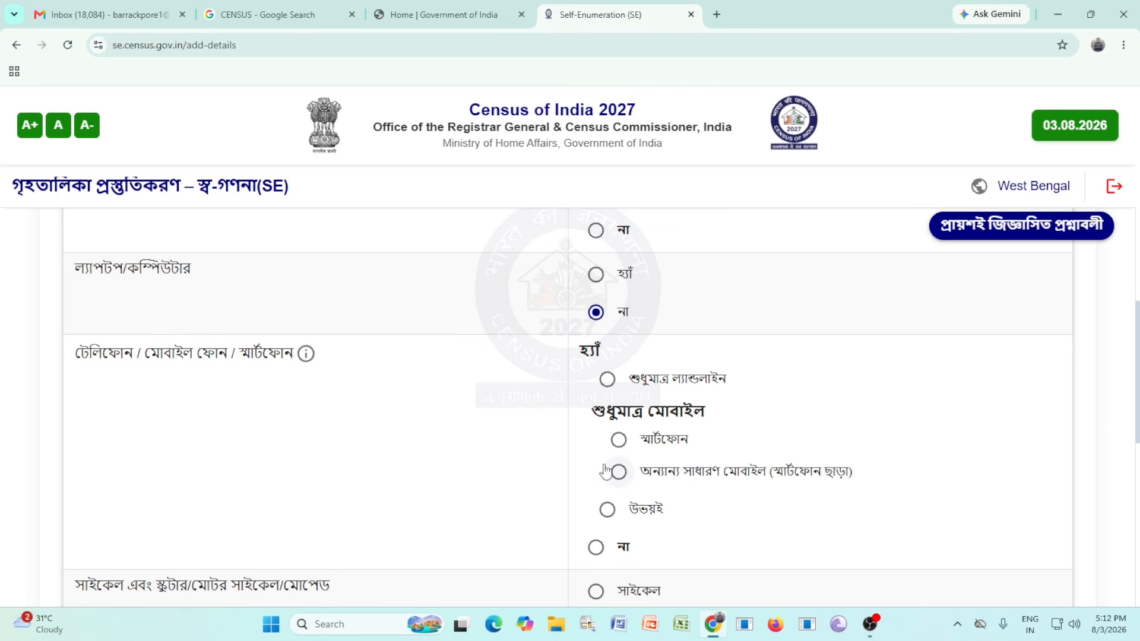
left_click(618, 440)
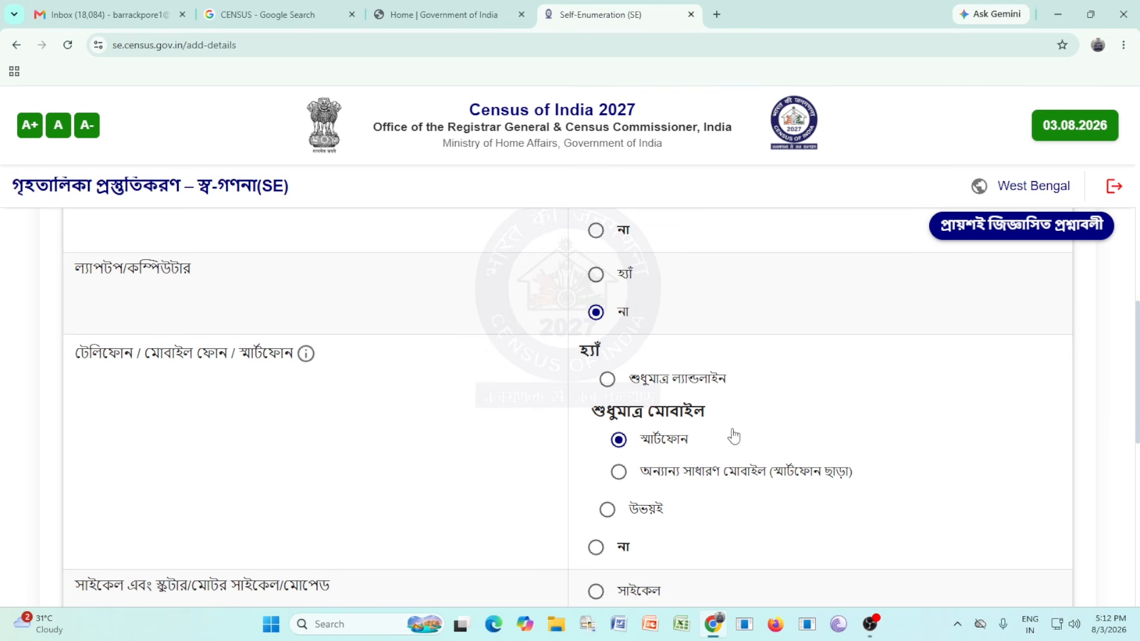
scroll(735, 426, "down", 3)
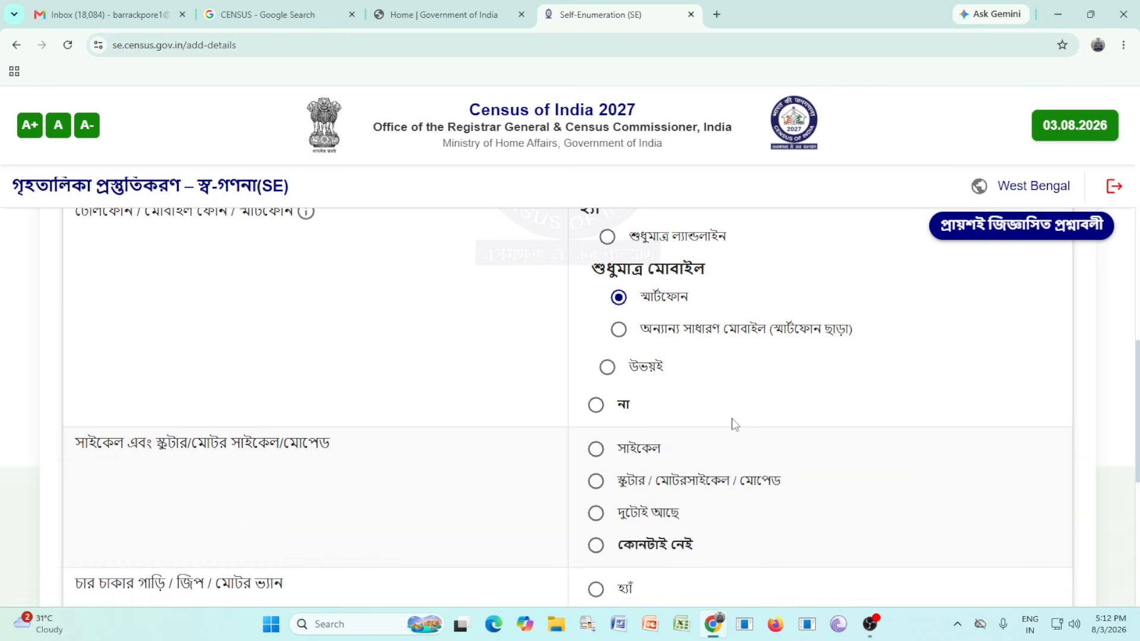
scroll(732, 419, "up", 1)
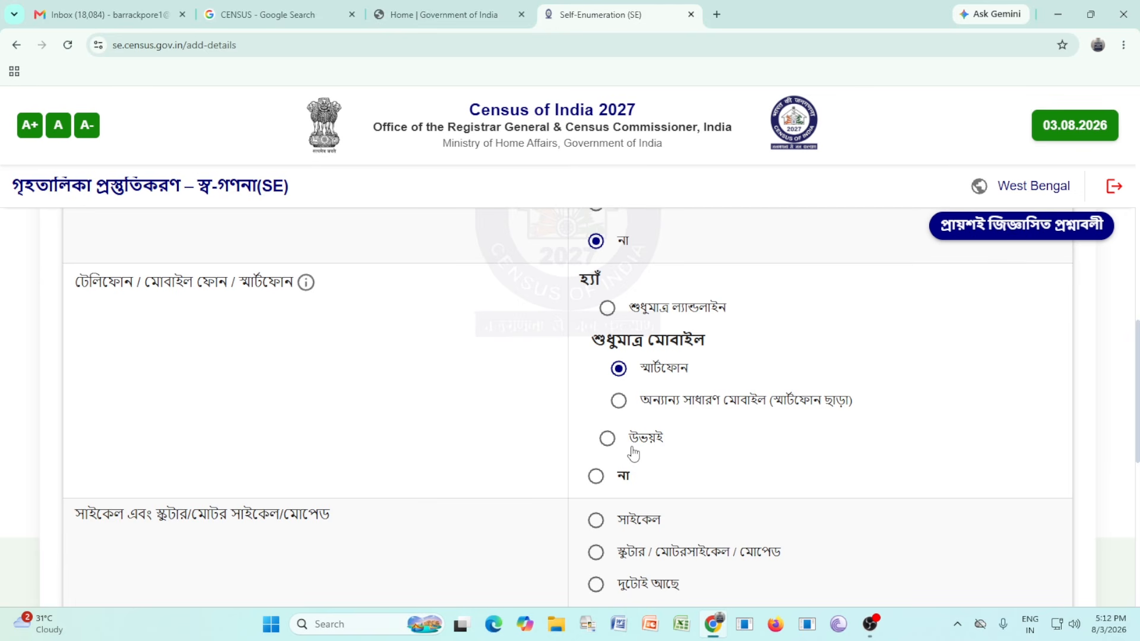
scroll(633, 454, "down", 2)
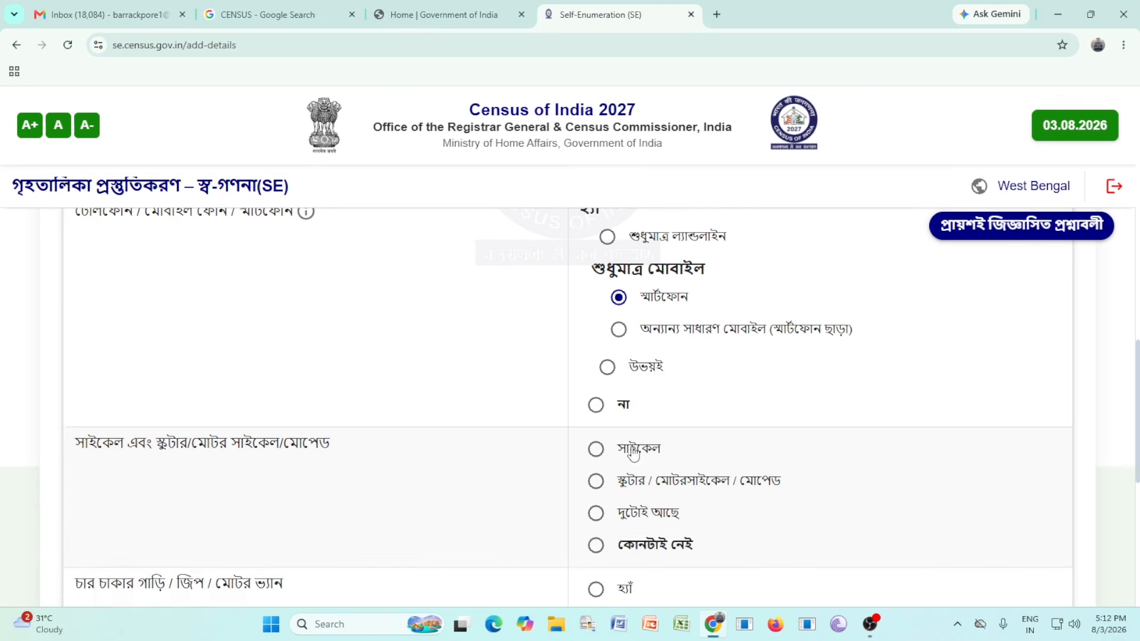
scroll(244, 457, "down", 1)
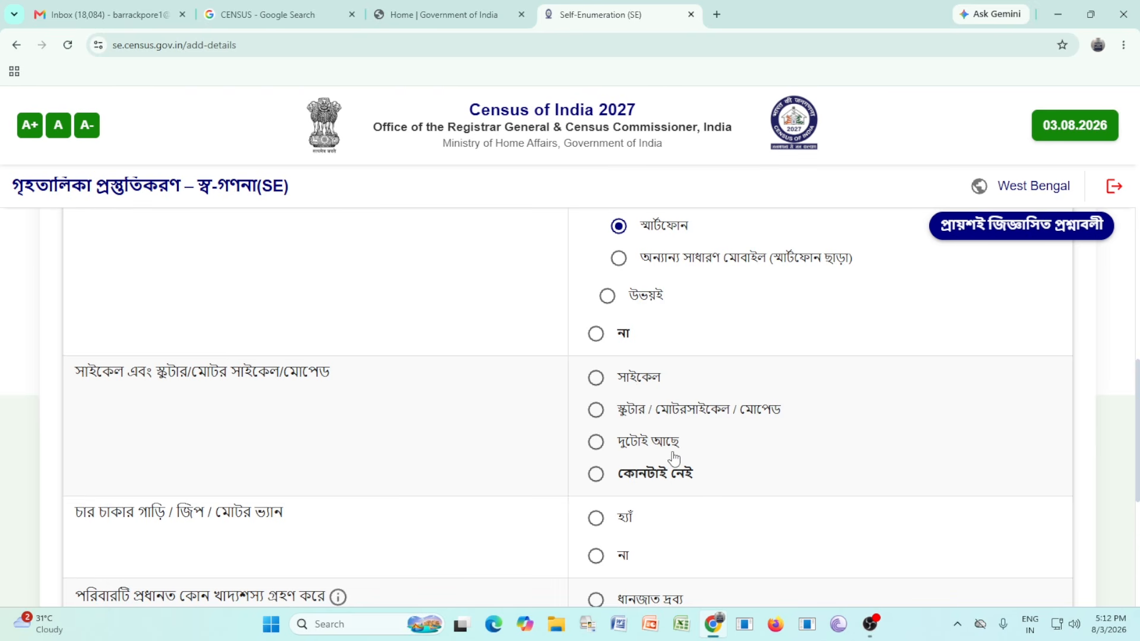
left_click(652, 482)
scroll(660, 461, "down", 2)
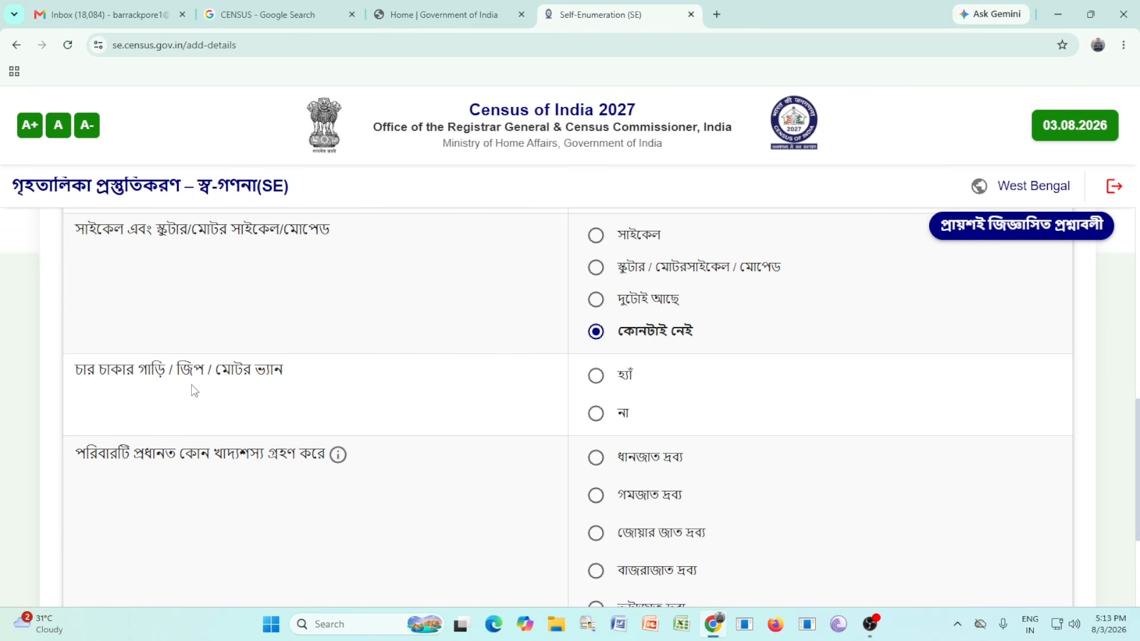
left_click(596, 413)
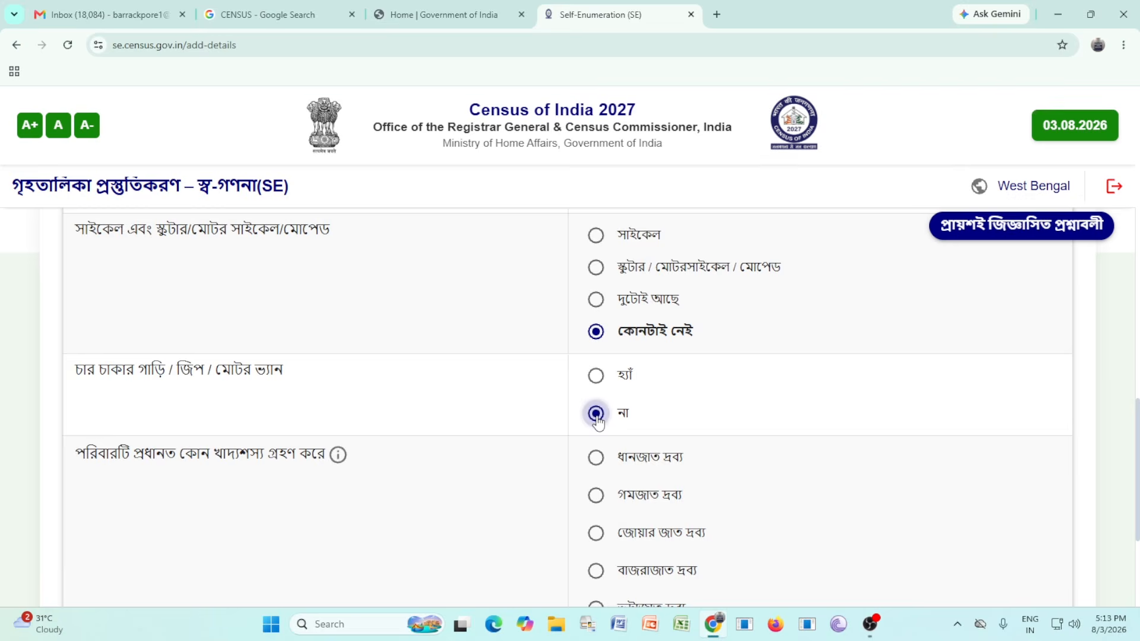
scroll(275, 419, "down", 2)
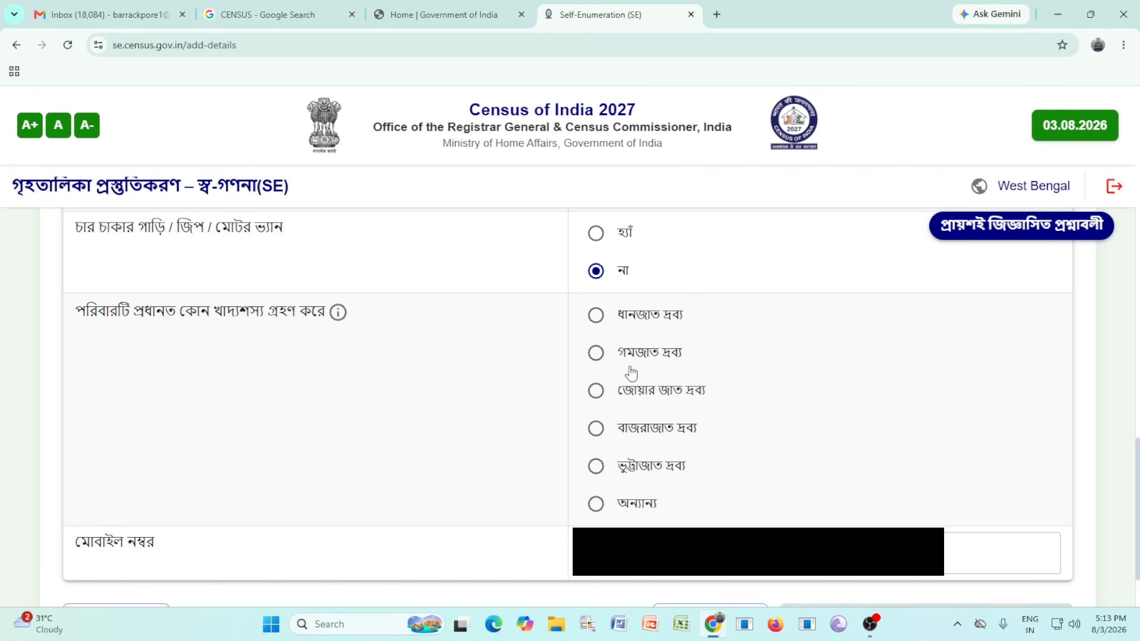
Choose rice products as the main food grain, then save the assets page and confirm with হ্যাঁ.
left_click(656, 321)
scroll(656, 320, "down", 2)
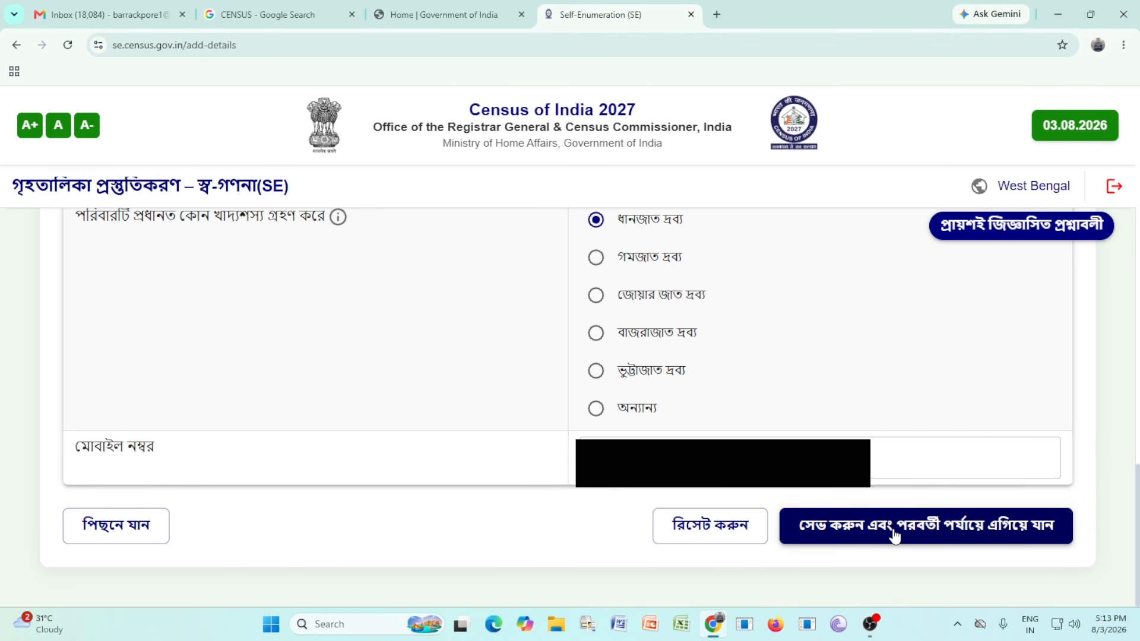
left_click(894, 531)
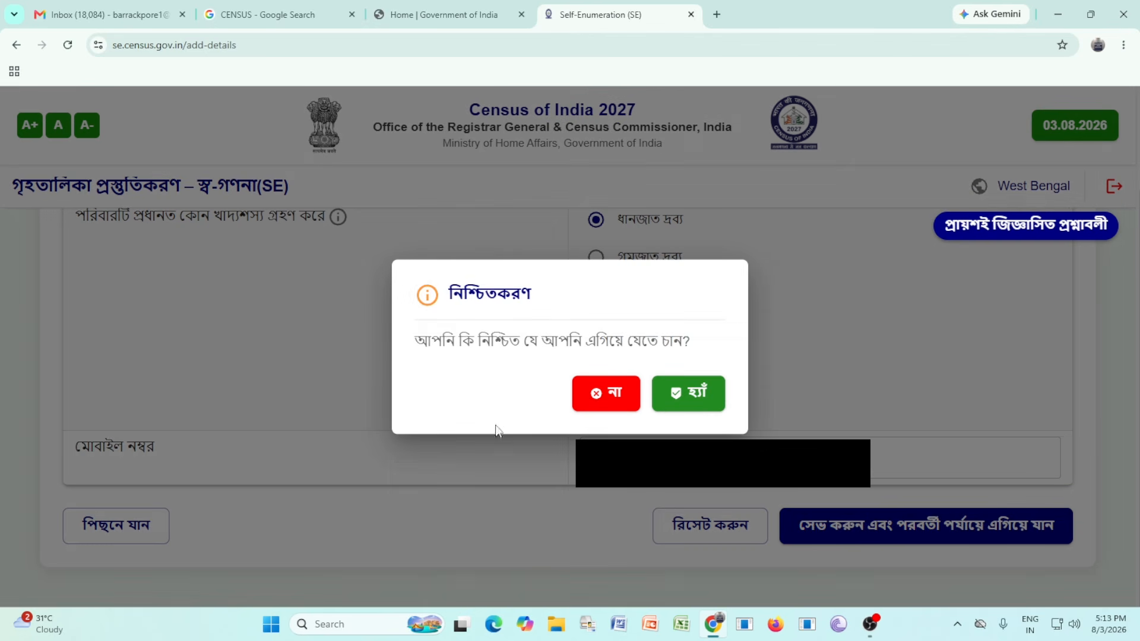
left_click(687, 399)
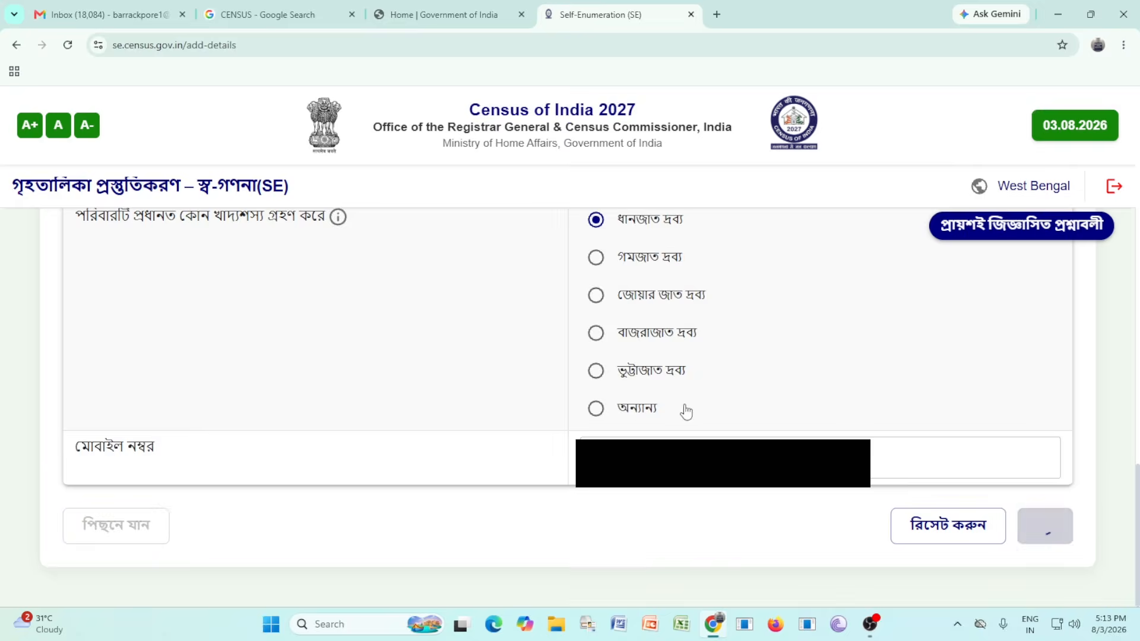
Scroll through the preview, save the form as a draft, and begin the final submission.
scroll(682, 409, "down", 4)
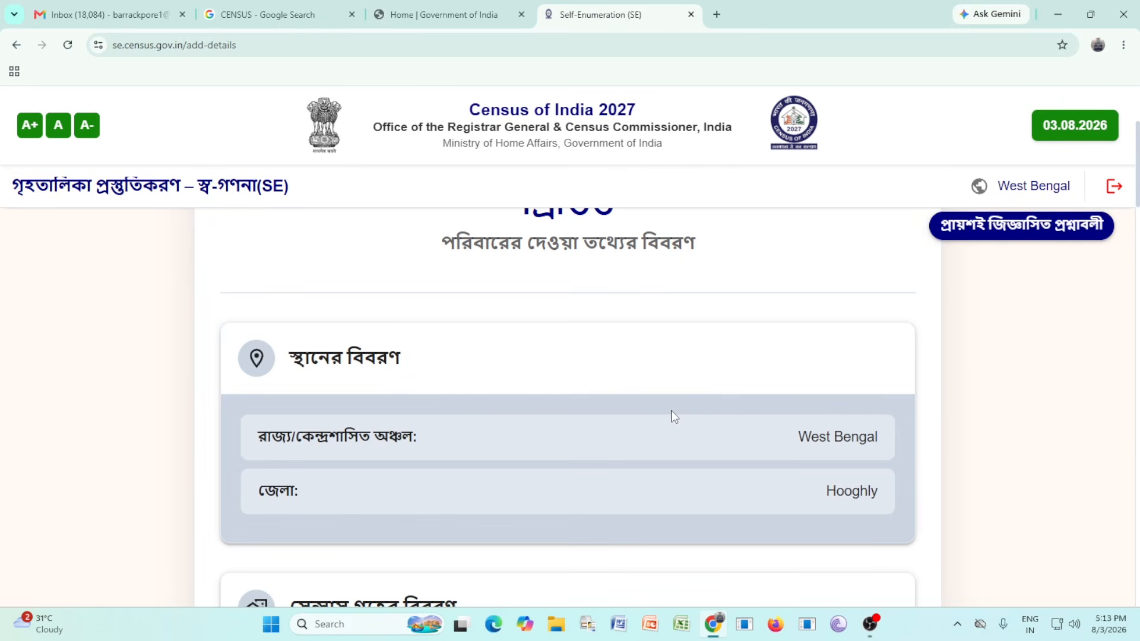
scroll(658, 433, "down", 1)
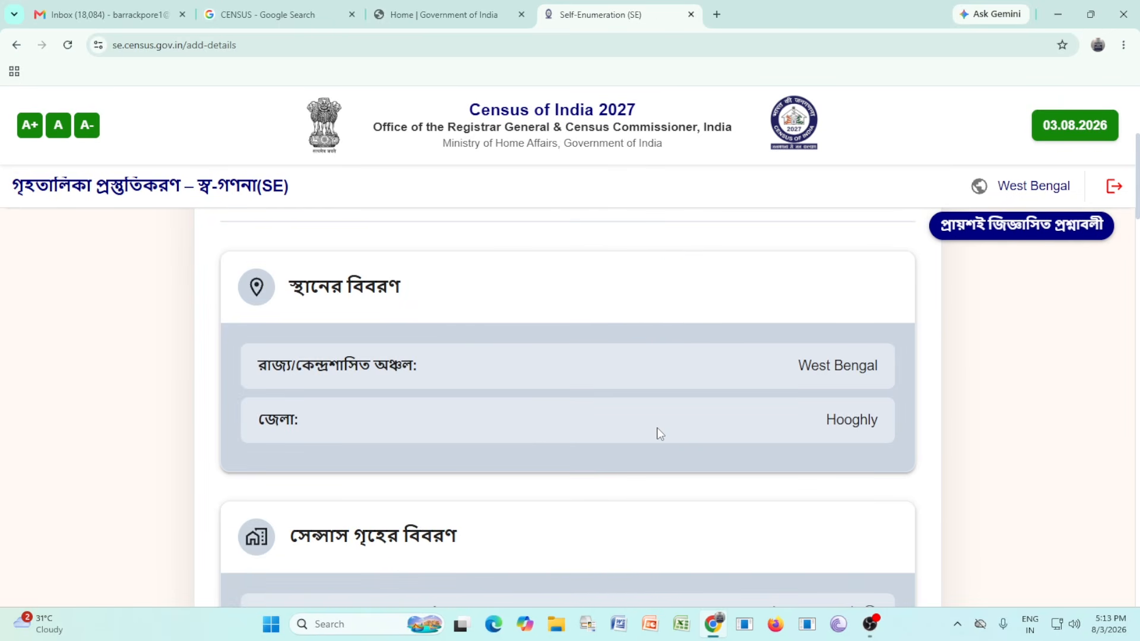
scroll(659, 433, "down", 10)
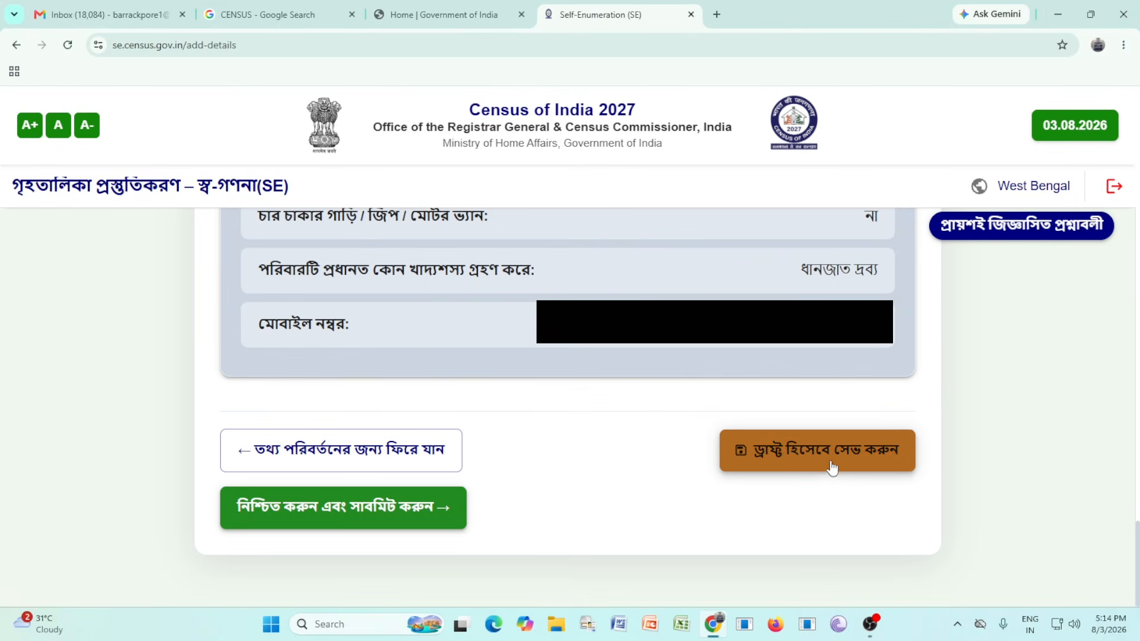
left_click(847, 458)
left_click(685, 426)
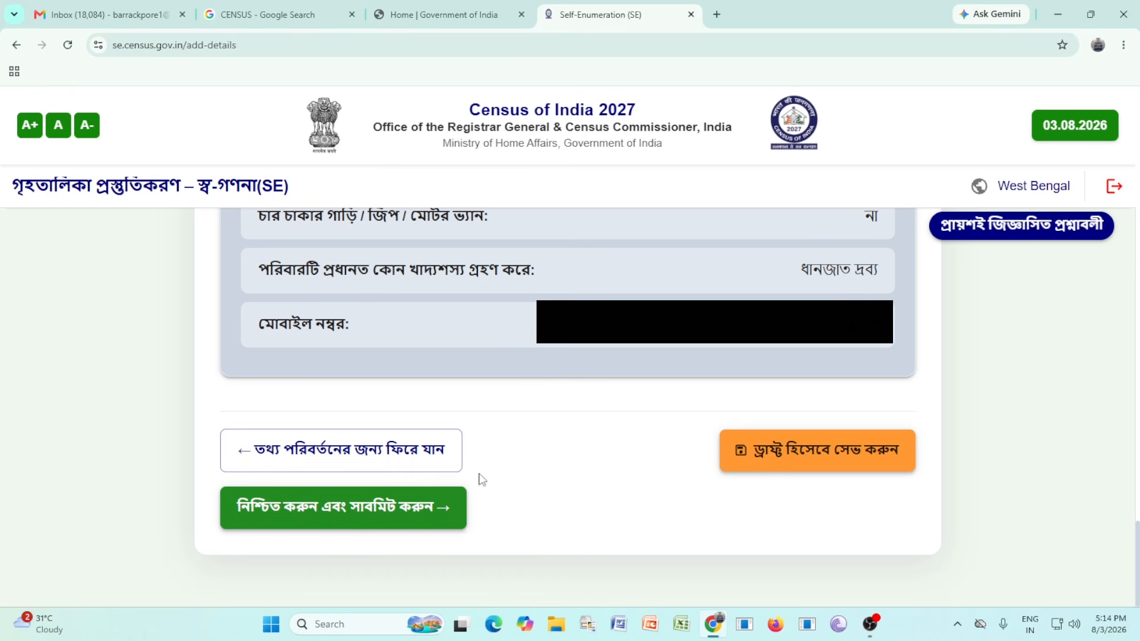
left_click(400, 518)
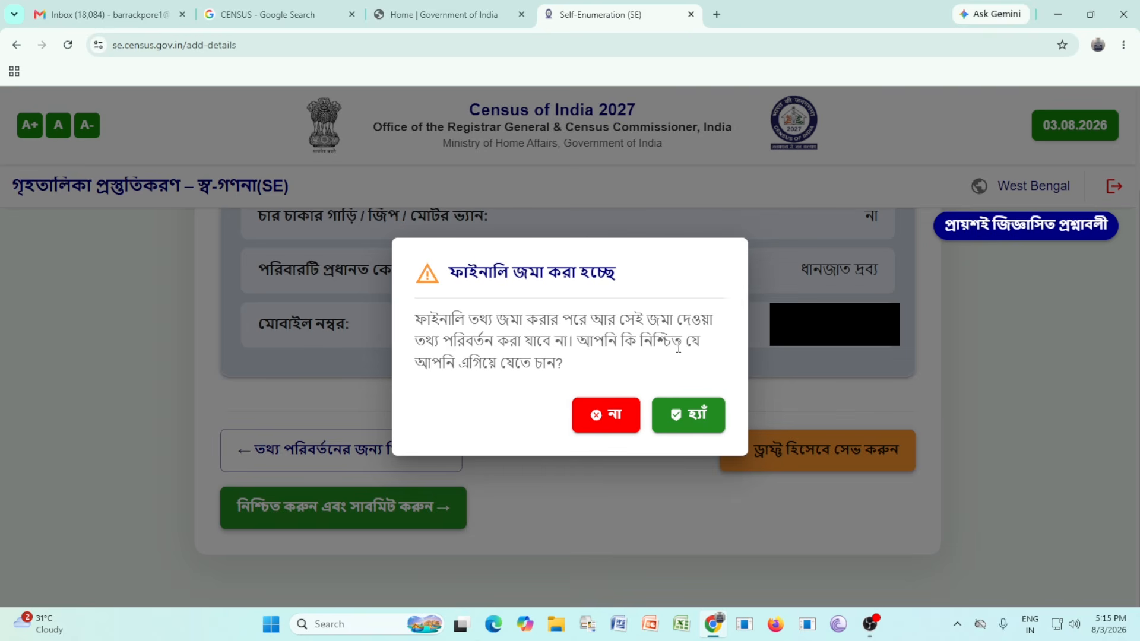
Confirm the final submission, view the success page with the self-enumeration ID, and minimize Chrome.
left_click(704, 423)
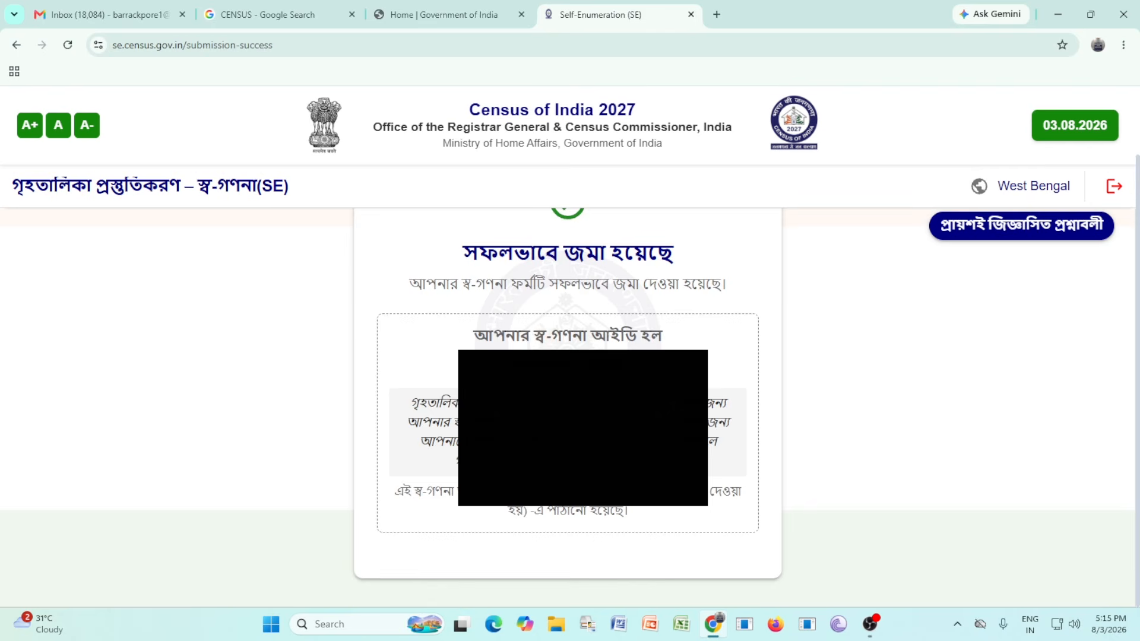
scroll(660, 336, "down", 1)
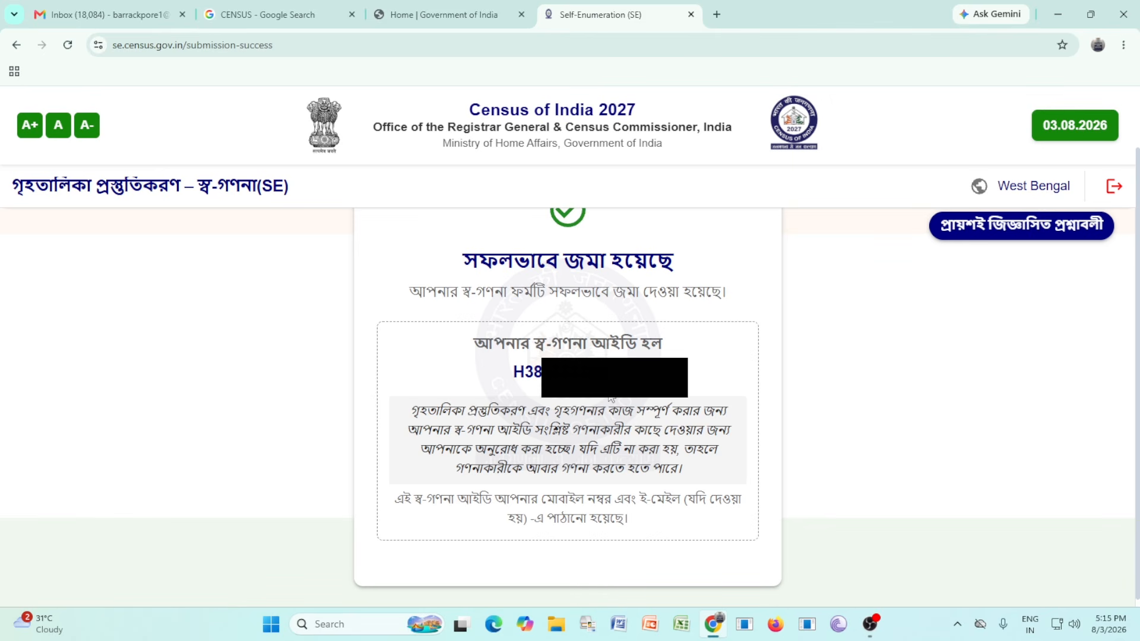
left_click(1055, 9)
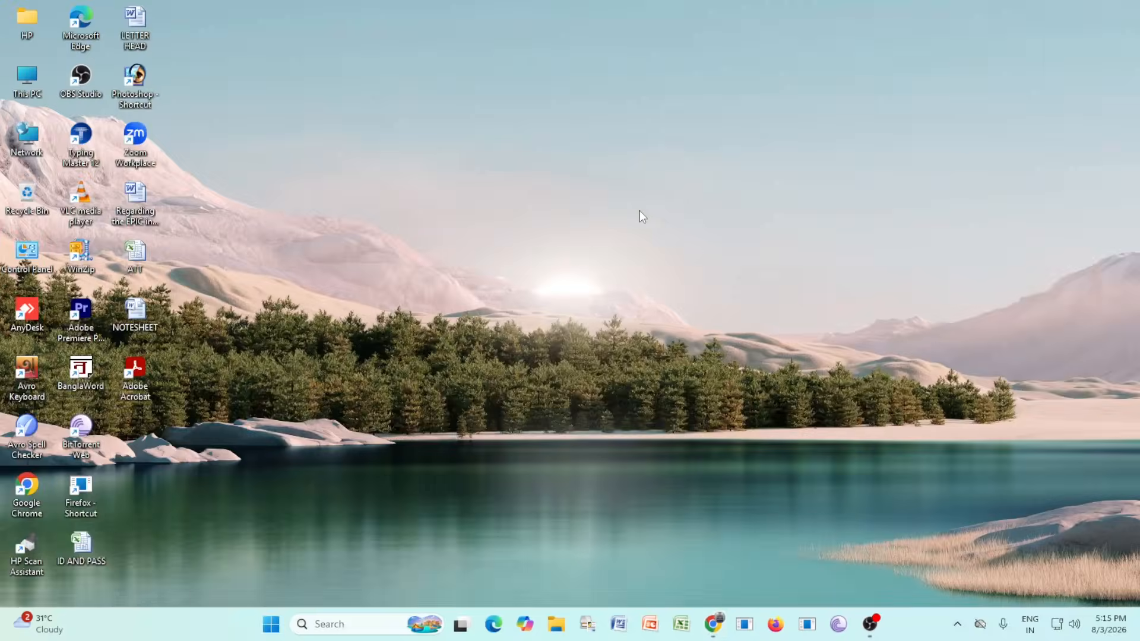